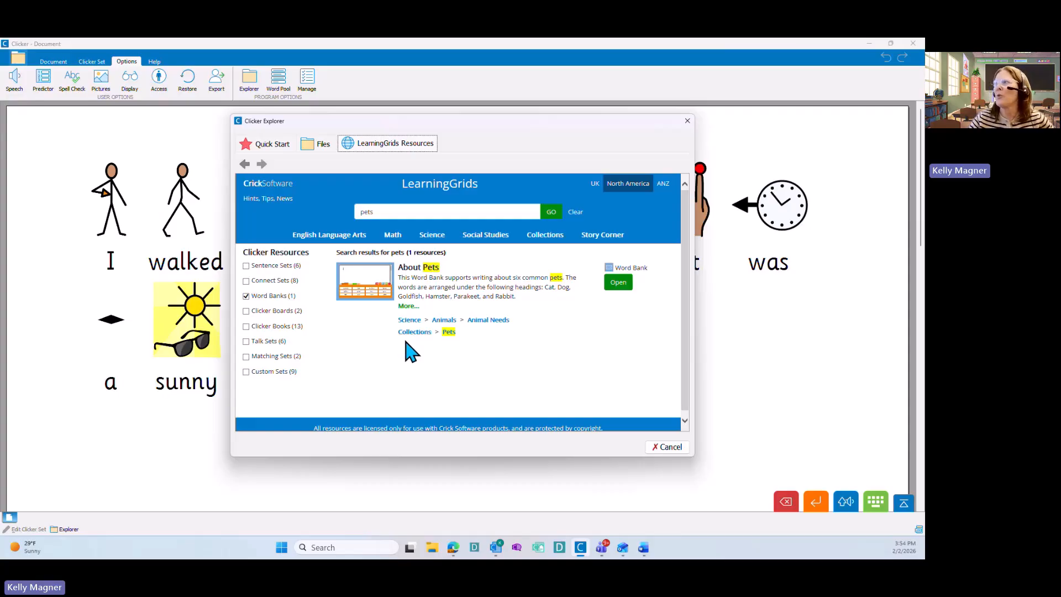
- Open the About Pets Word Bank and start a new Clicker document without saving changes to the current one
left_click(619, 282)
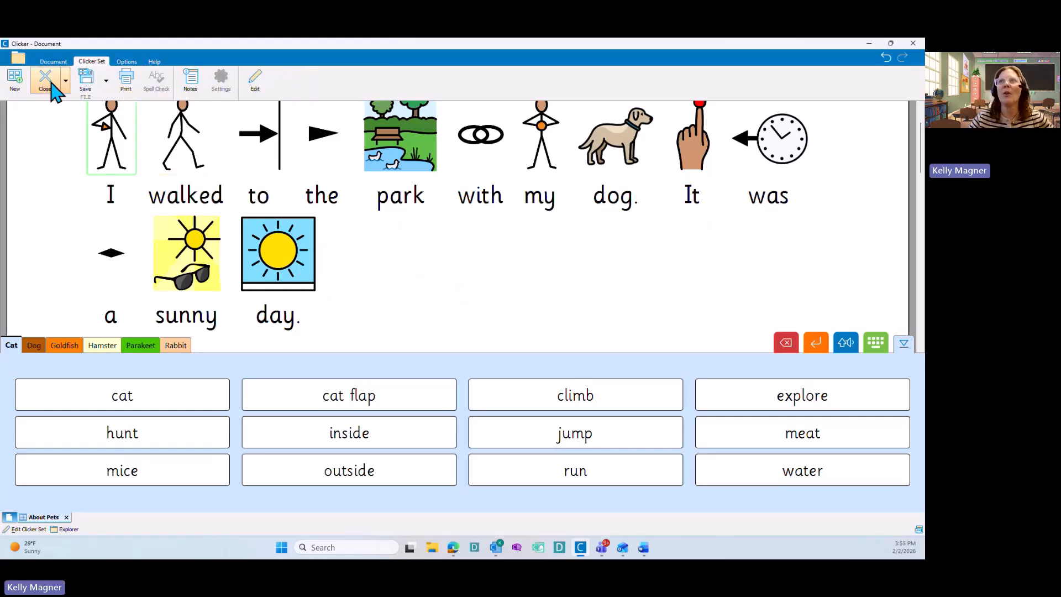
left_click(53, 62)
left_click(35, 81)
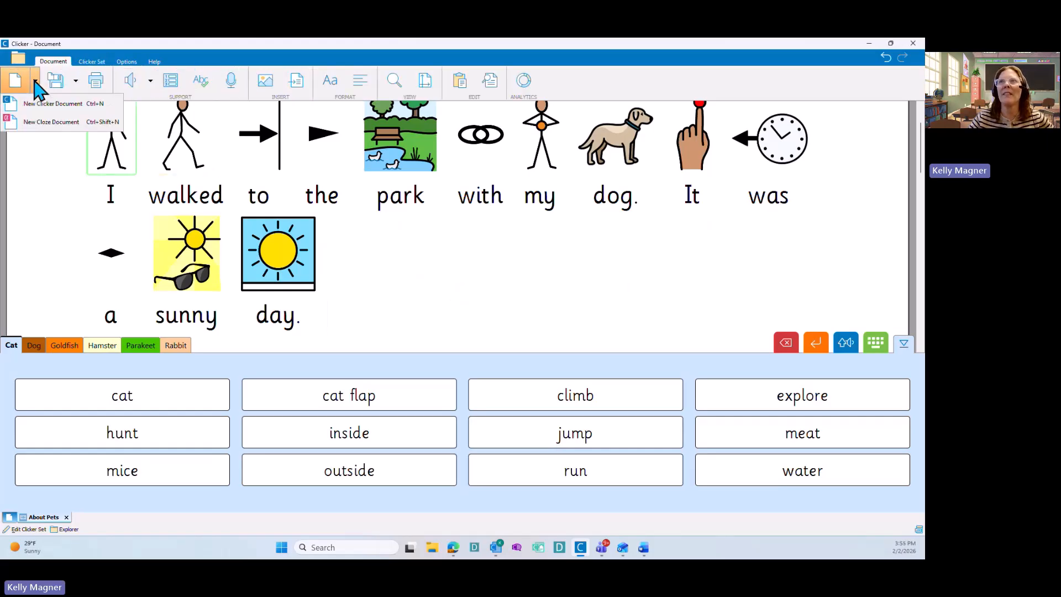
left_click(50, 104)
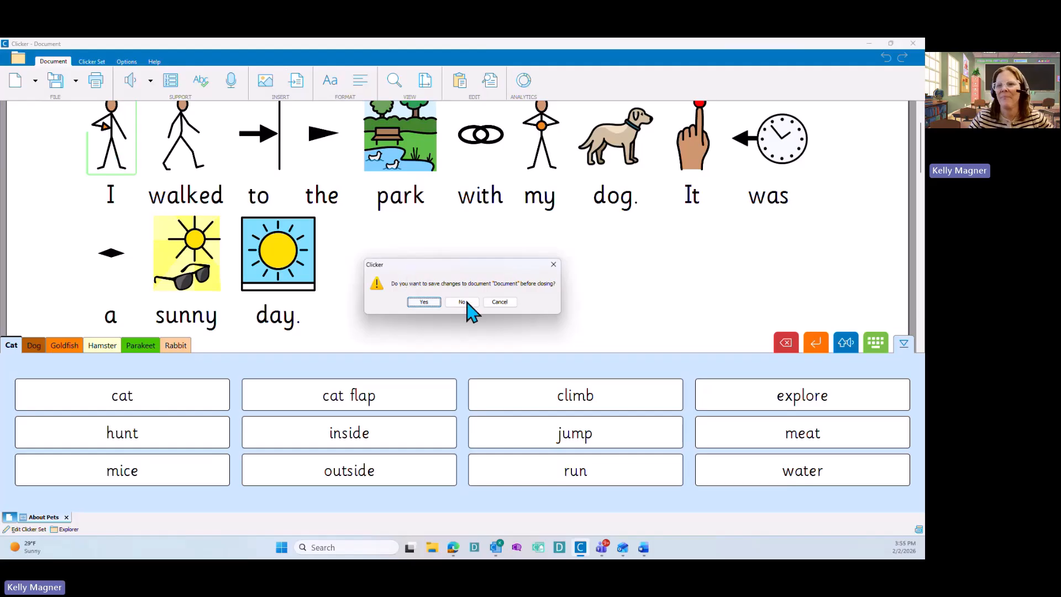
left_click(466, 302)
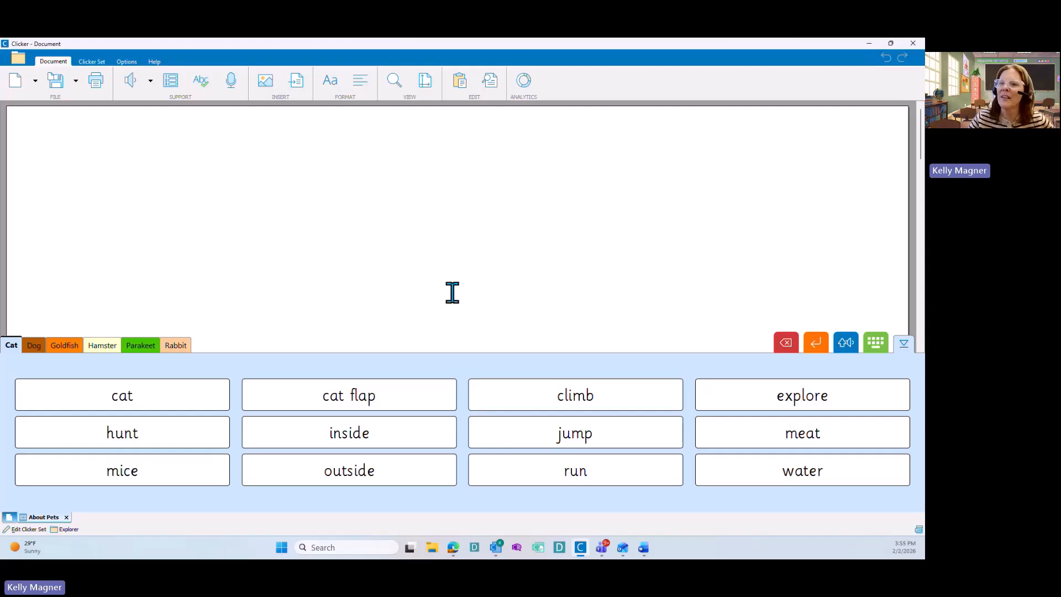
- Picturize the cells in all grids of the About Pets Word Bank and return to the document view
left_click(22, 529)
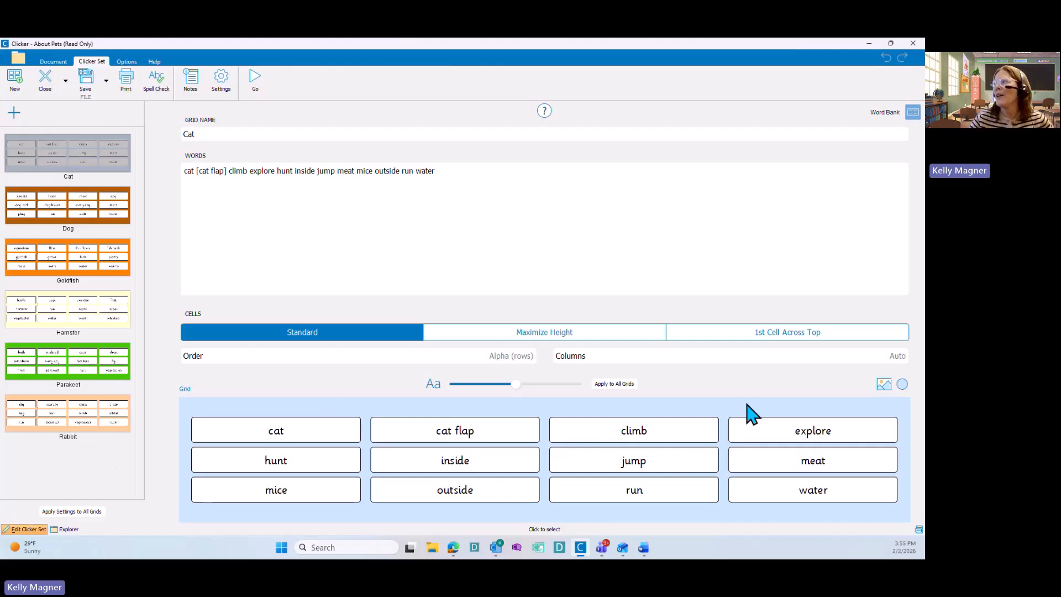
left_click(883, 387)
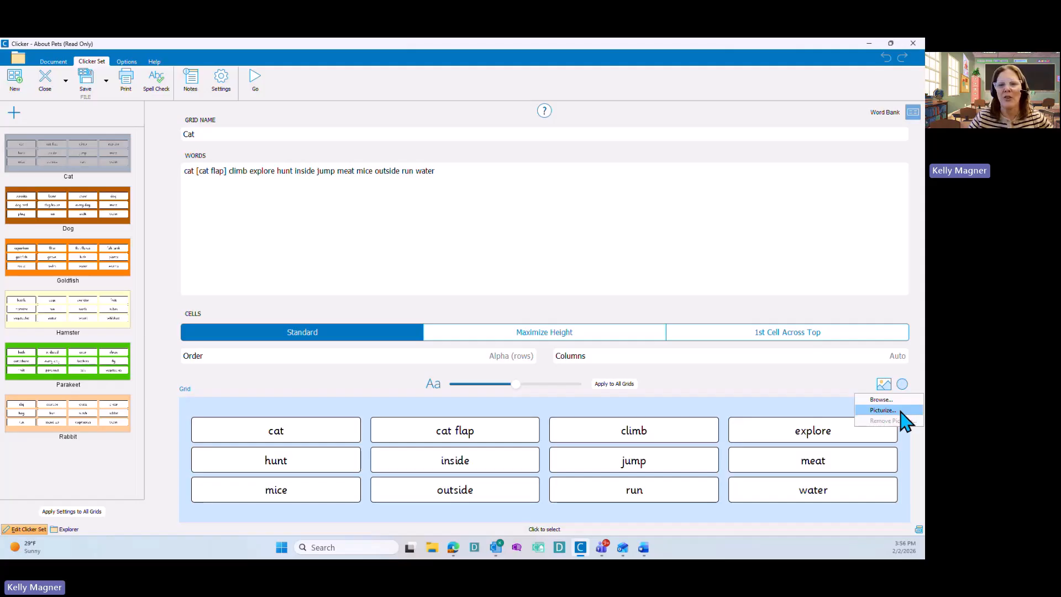
left_click(884, 410)
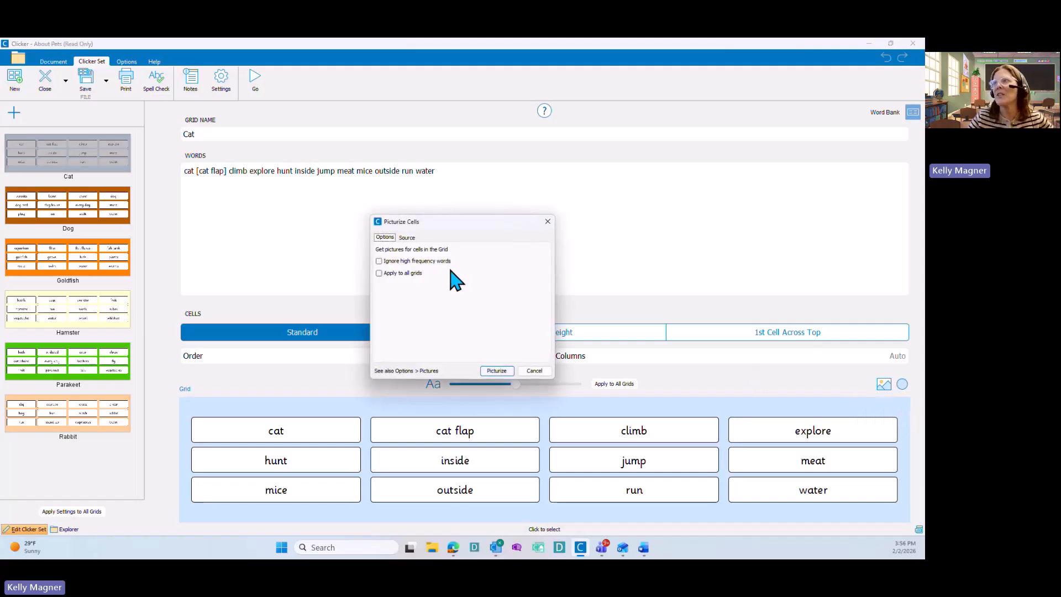
left_click(379, 273)
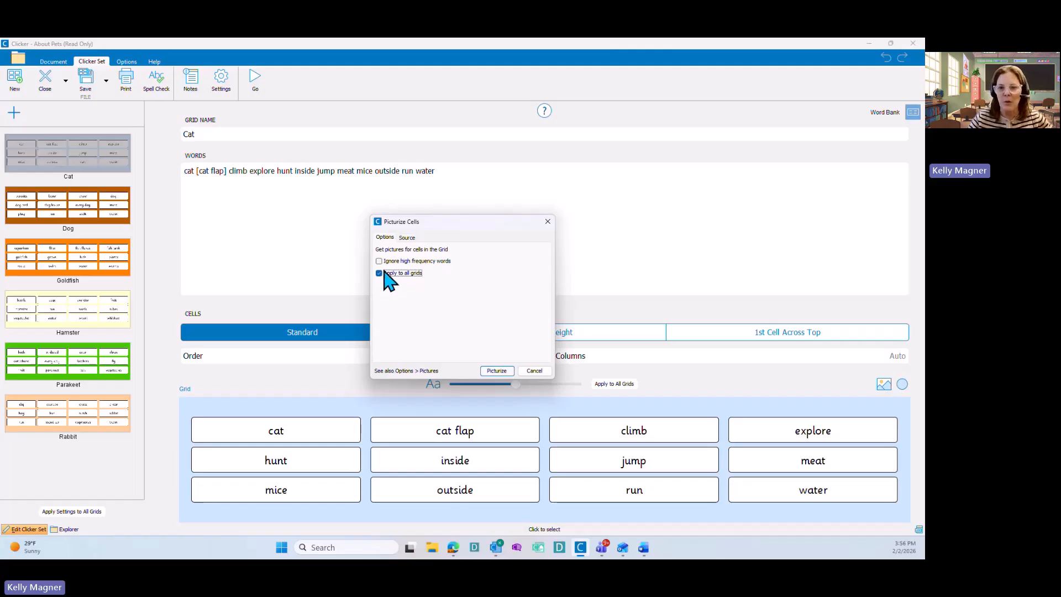
left_click(501, 372)
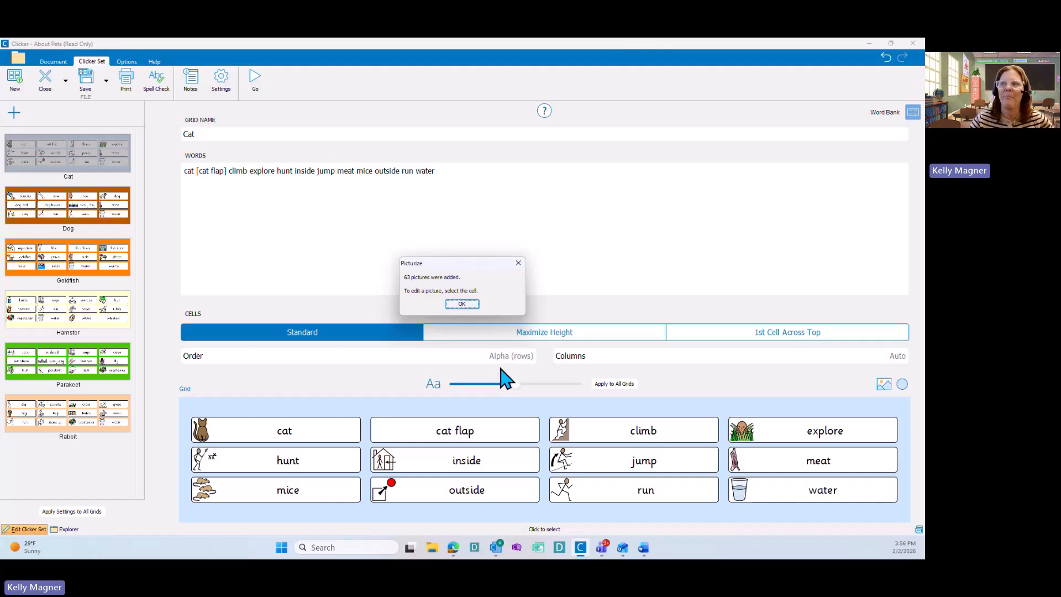
left_click(464, 306)
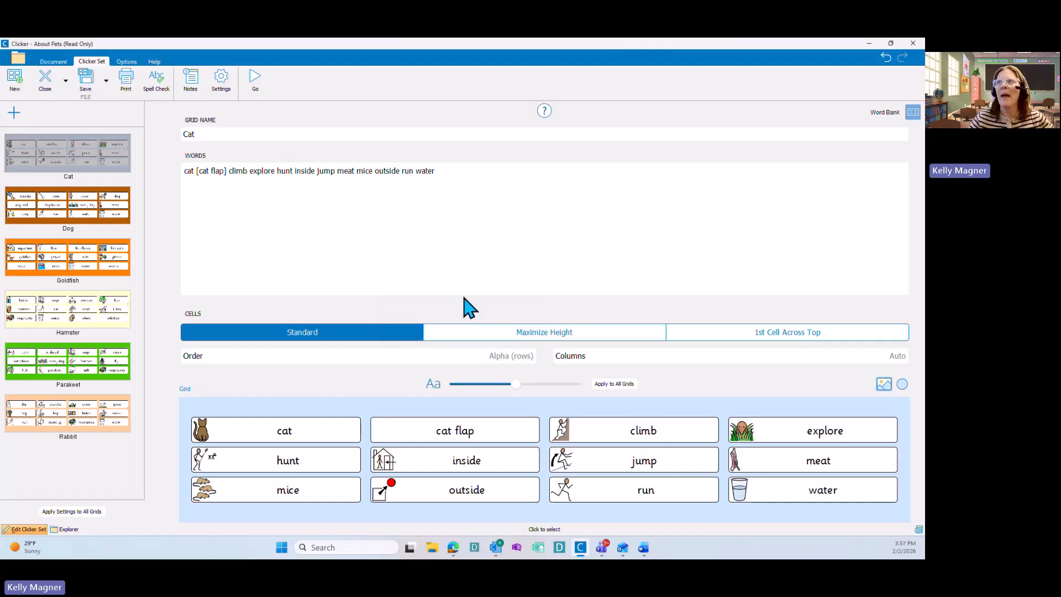
left_click(258, 82)
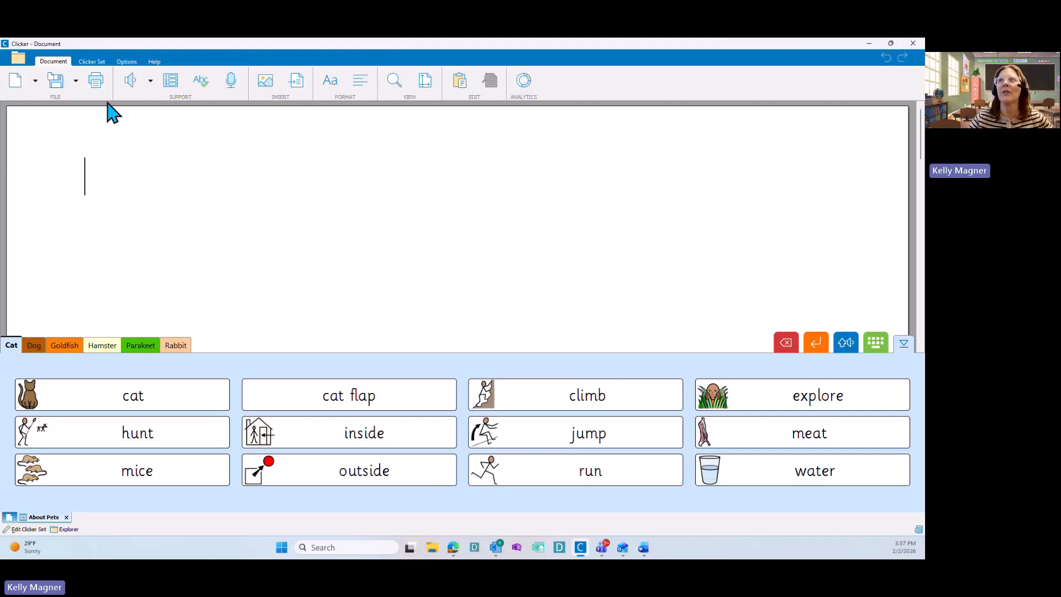
left_click(93, 62)
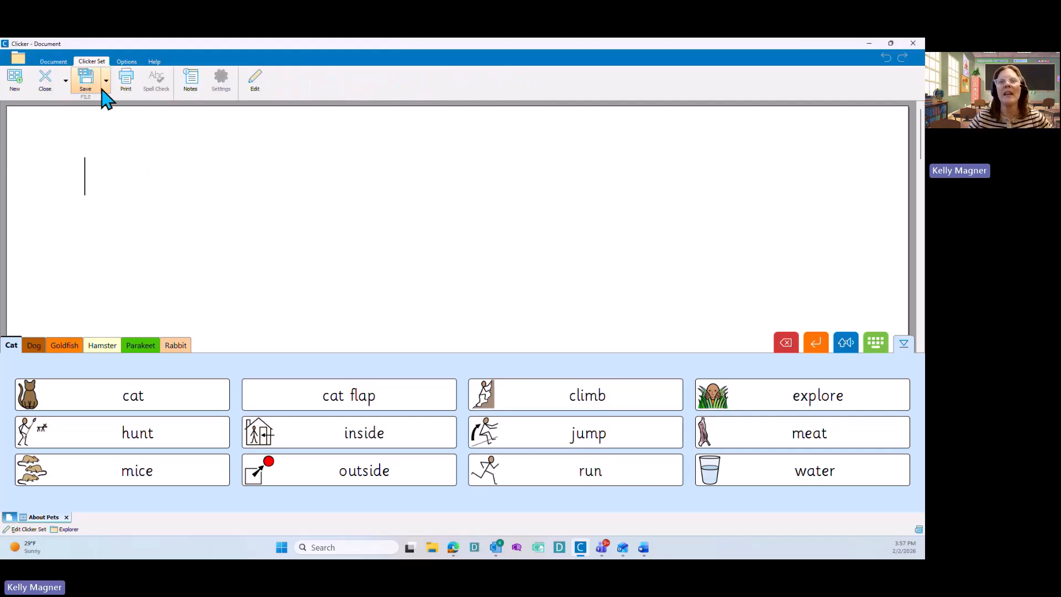
left_click(106, 84)
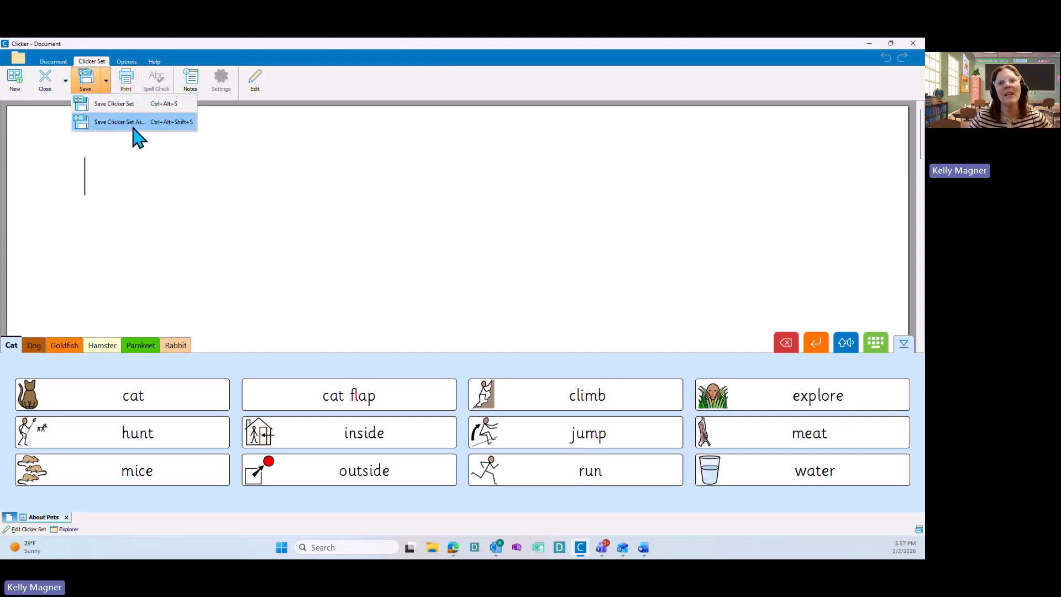
left_click(119, 121)
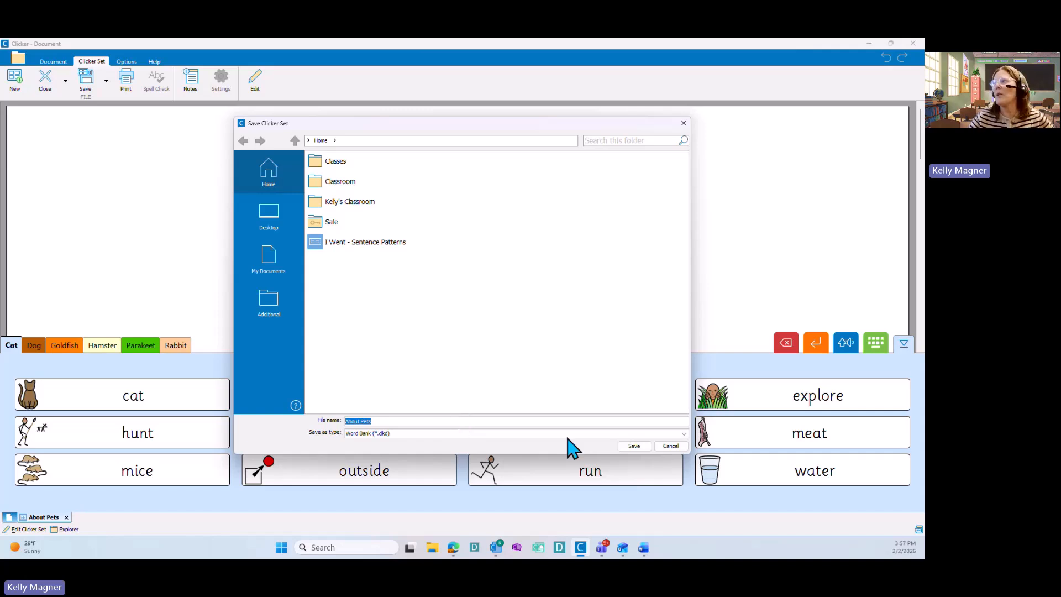
left_click(668, 446)
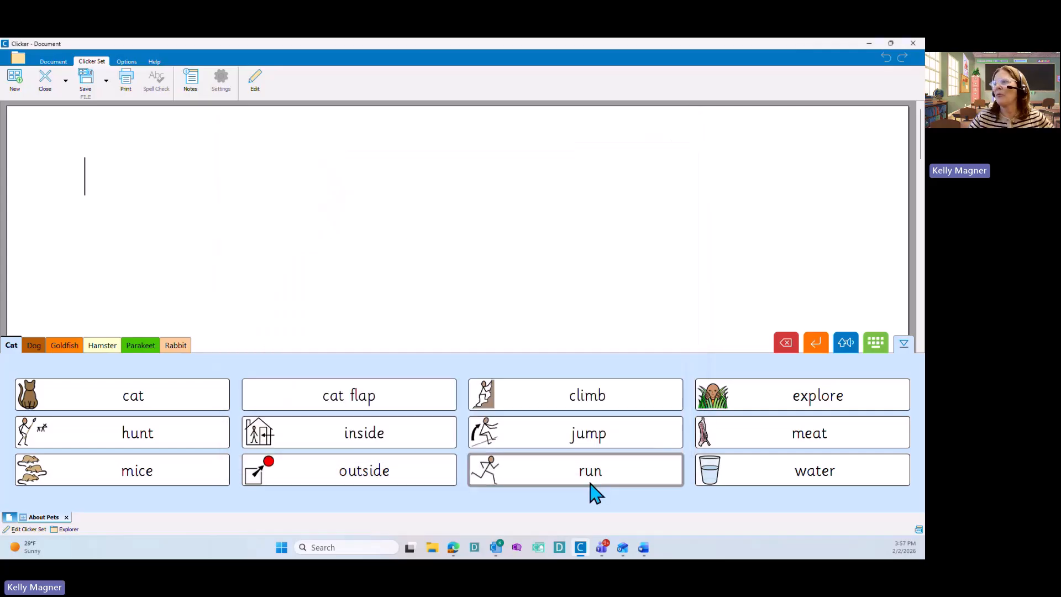
- Switch to Clicker Writer, close its app settings and open the LearningGrids resources
left_click(496, 549)
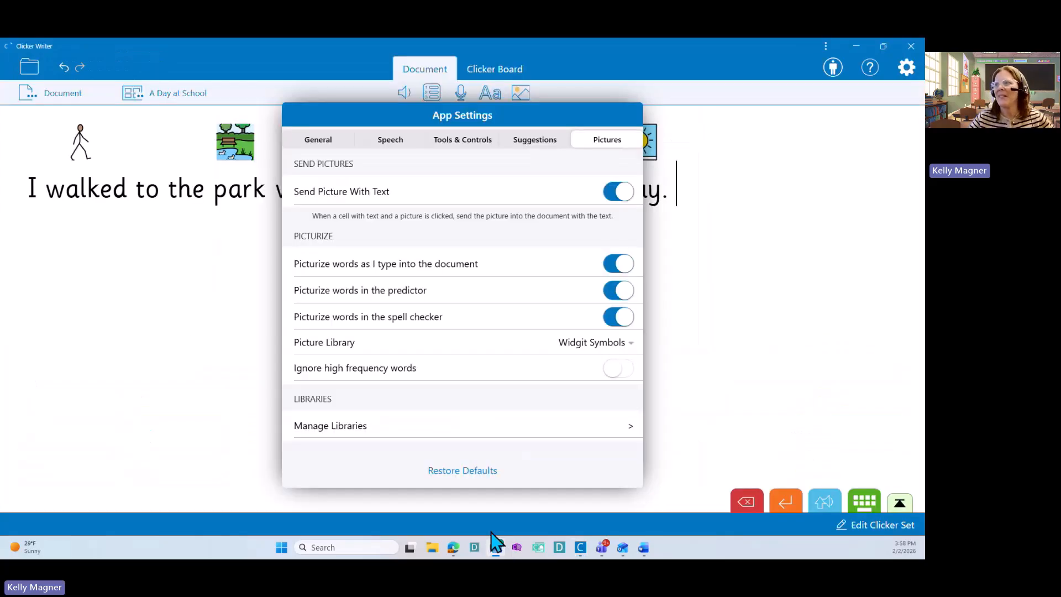
left_click(708, 326)
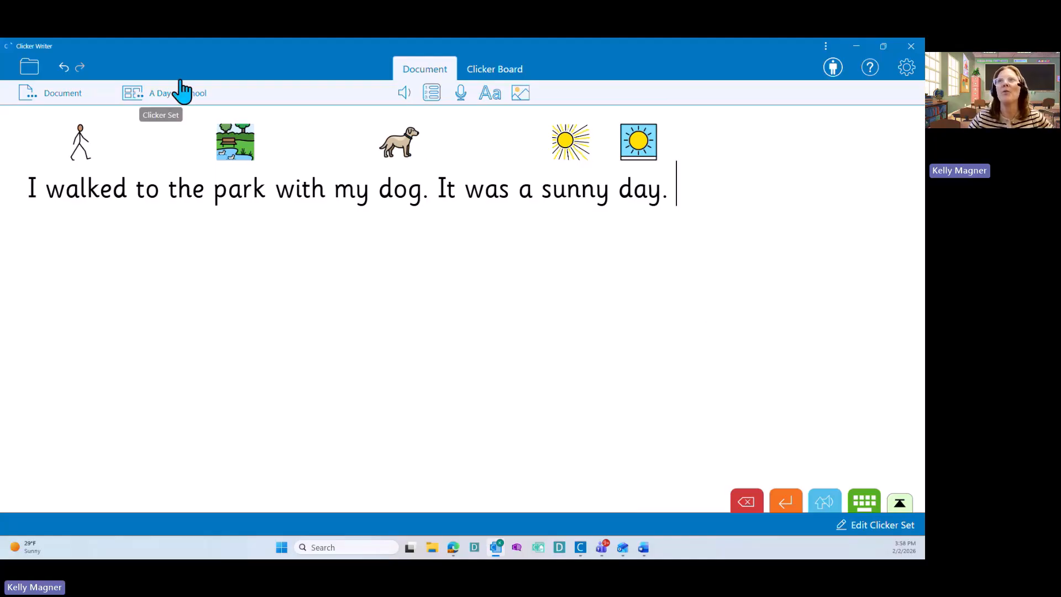
left_click(25, 71)
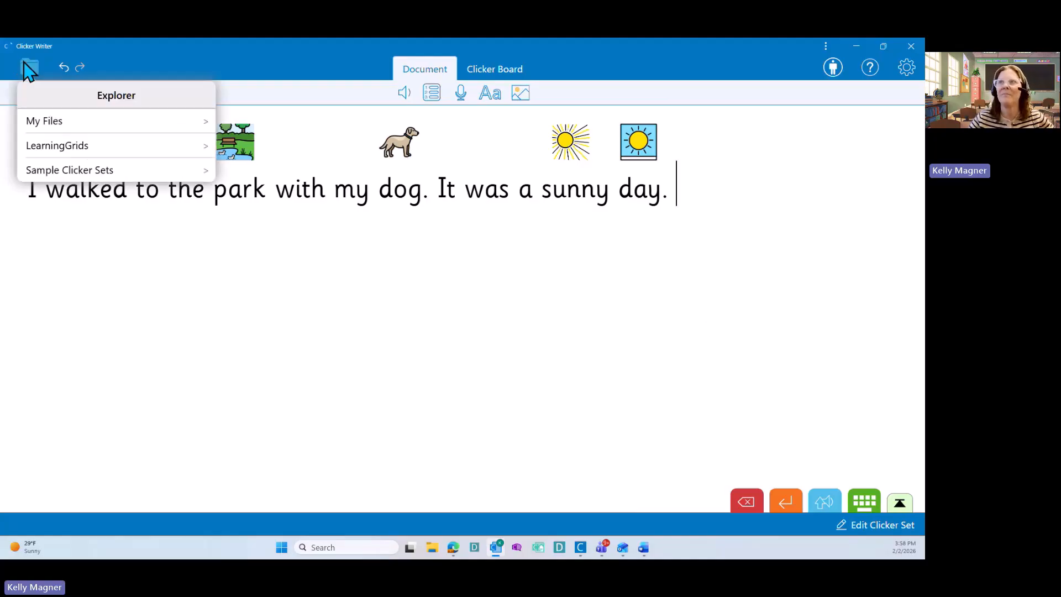
left_click(69, 157)
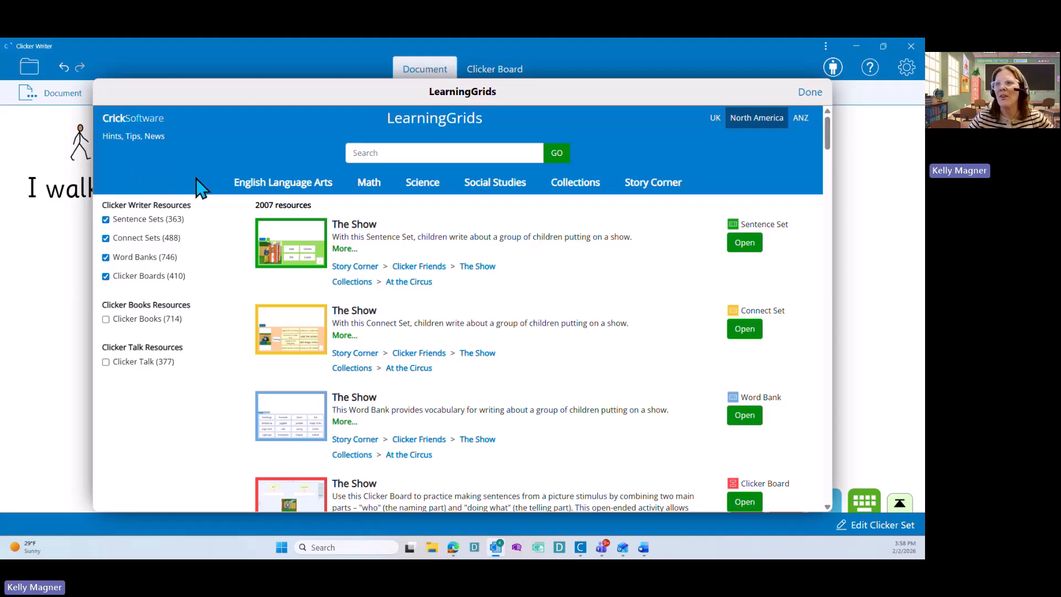
- Filter the Science Weather & Climate resources to Sentence Sets only and open the Weather Sentences set
left_click(297, 192)
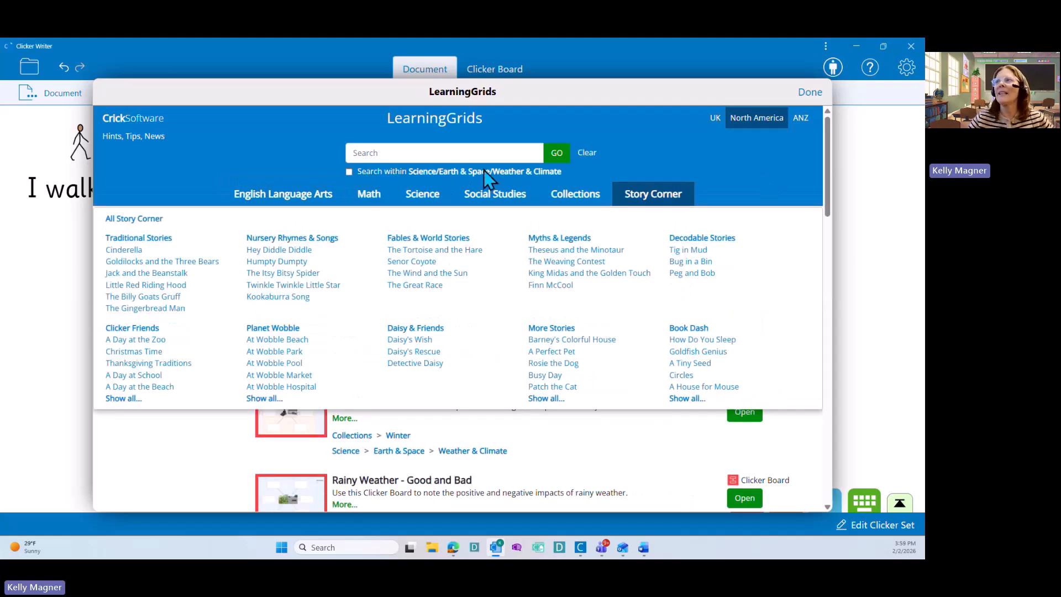
left_click(433, 199)
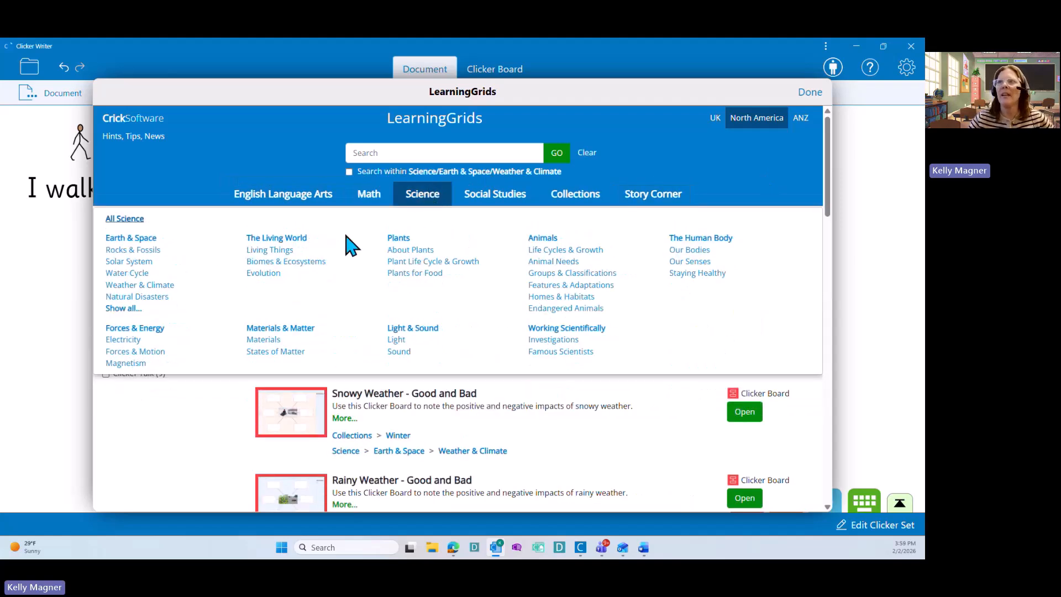
left_click(165, 285)
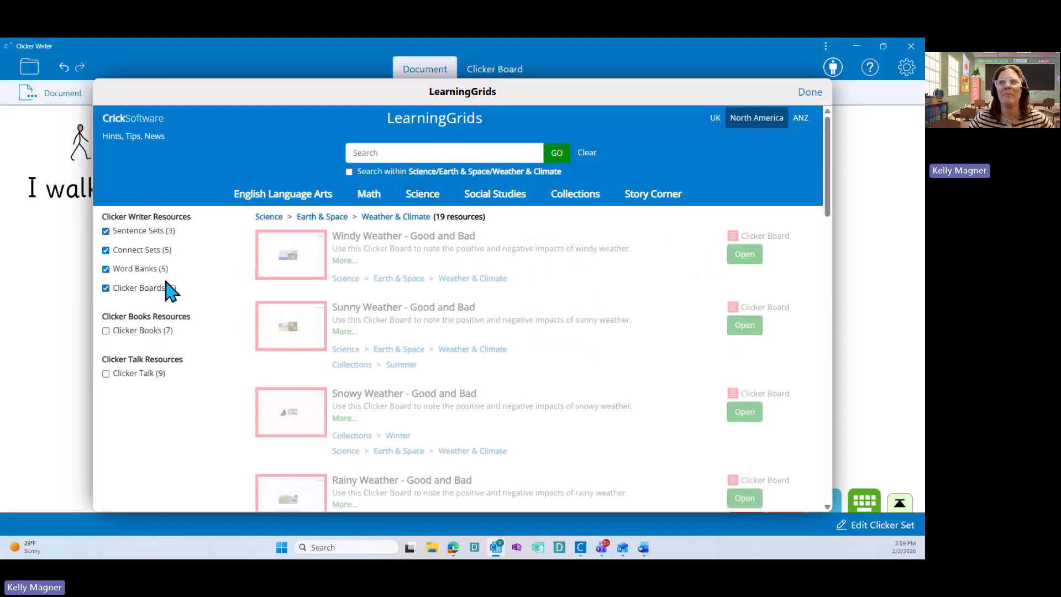
left_click(105, 288)
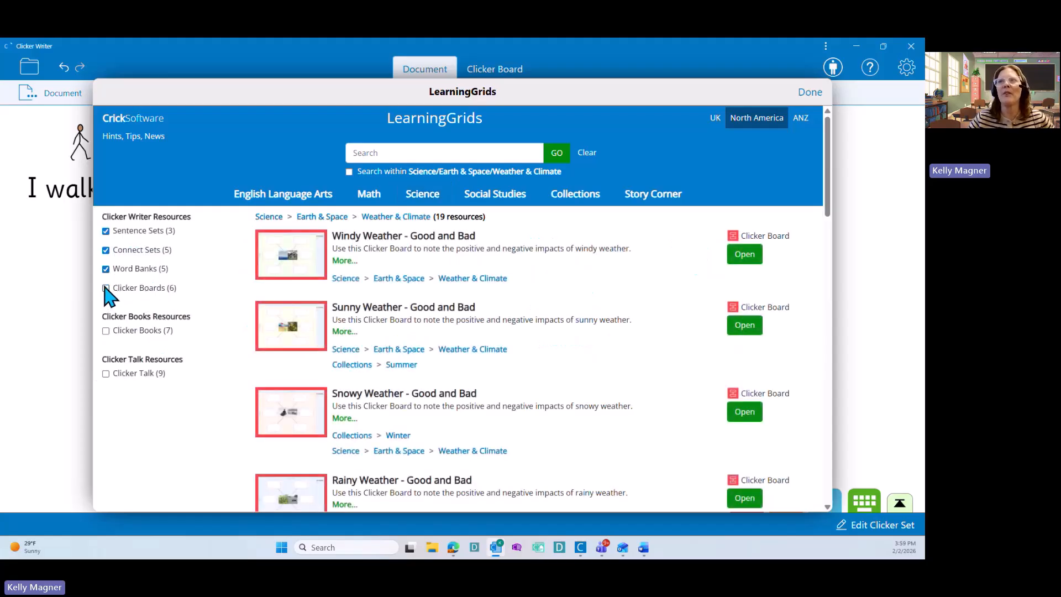
left_click(106, 269)
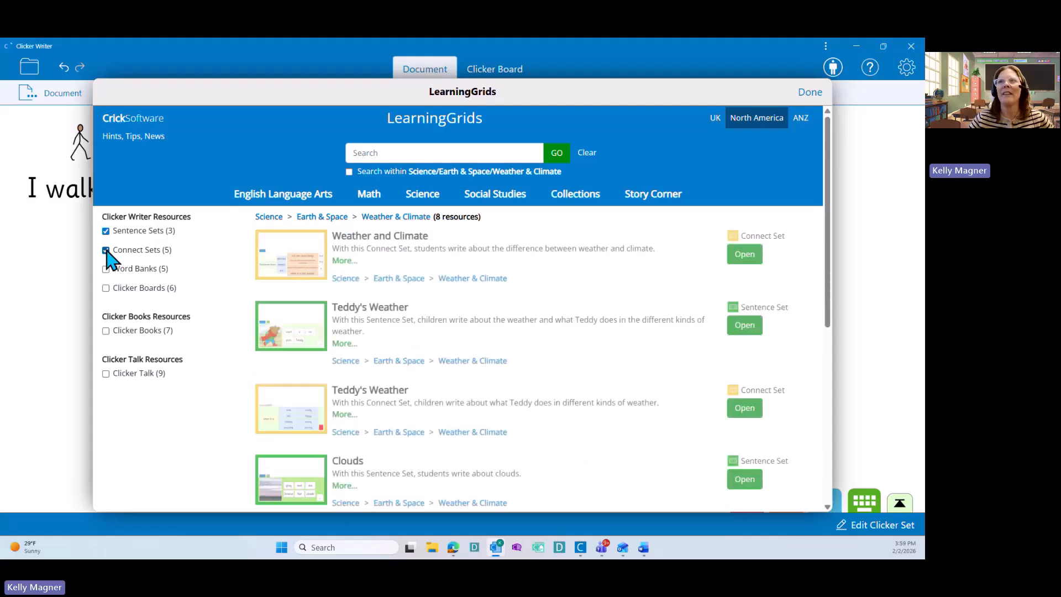
left_click(106, 250)
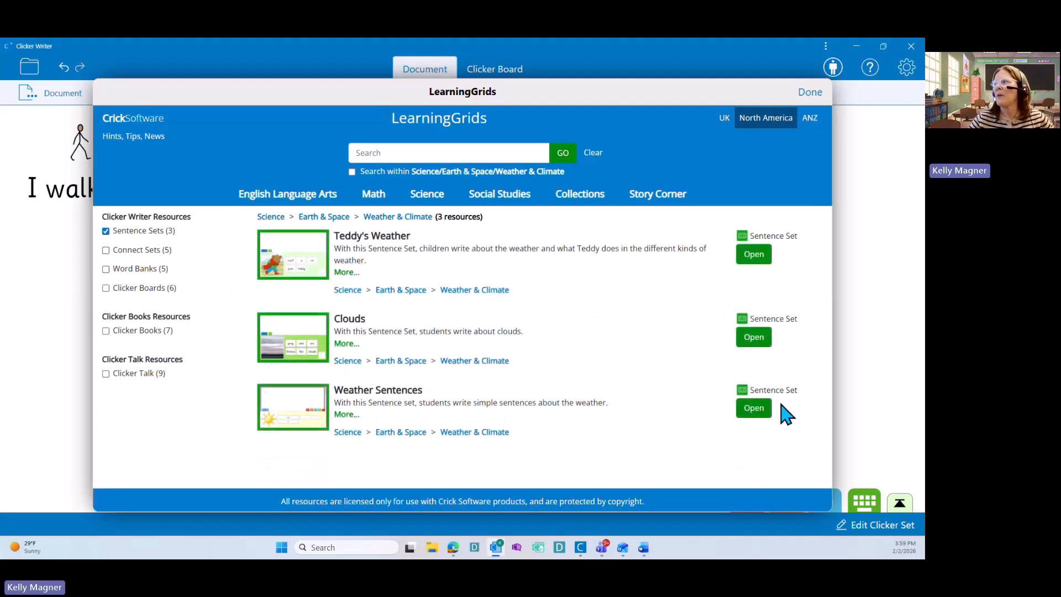
left_click(758, 409)
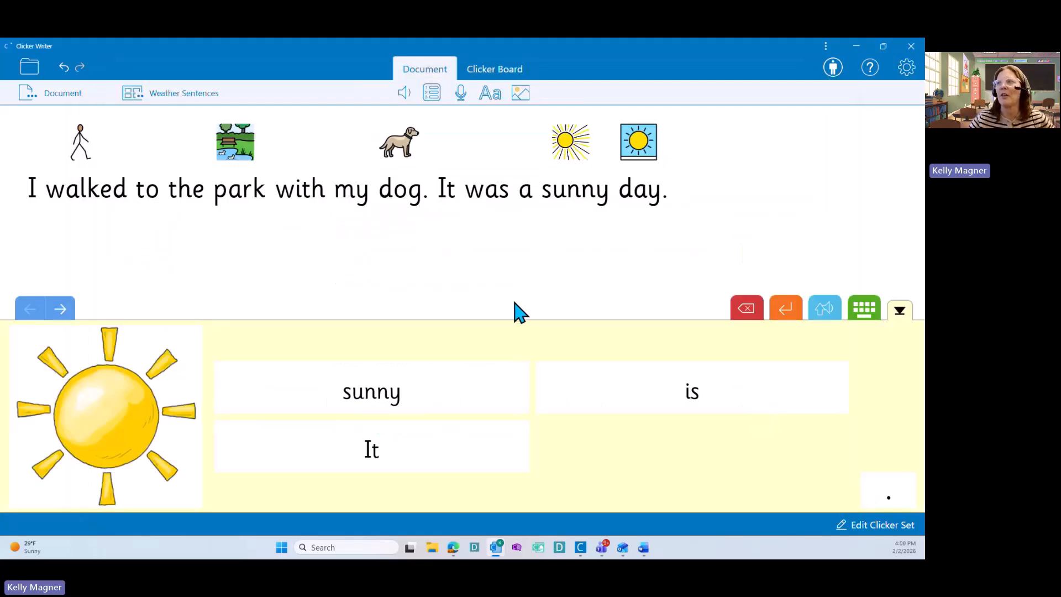
- Picturize all Weather Sentences grids with Widgit Symbols, including high frequency words, and check the cloudy, windy and foggy grids
left_click(873, 531)
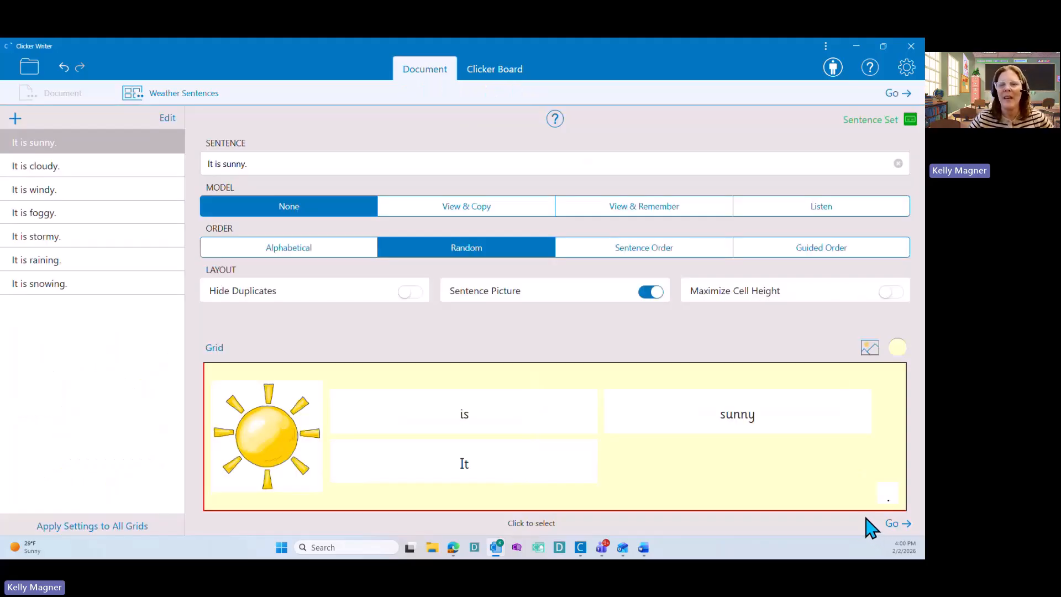
left_click(869, 359)
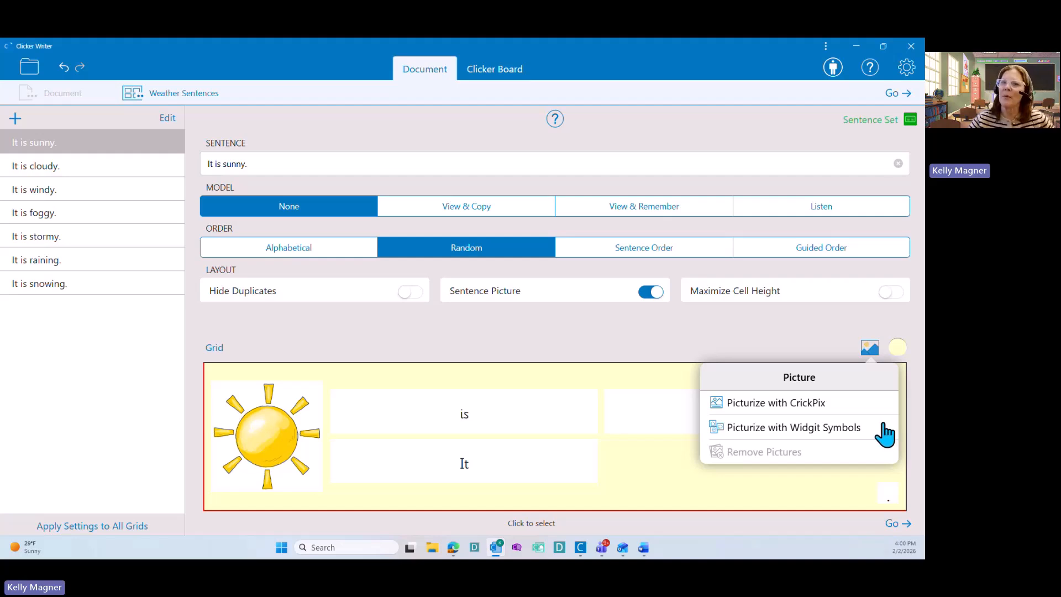
left_click(858, 427)
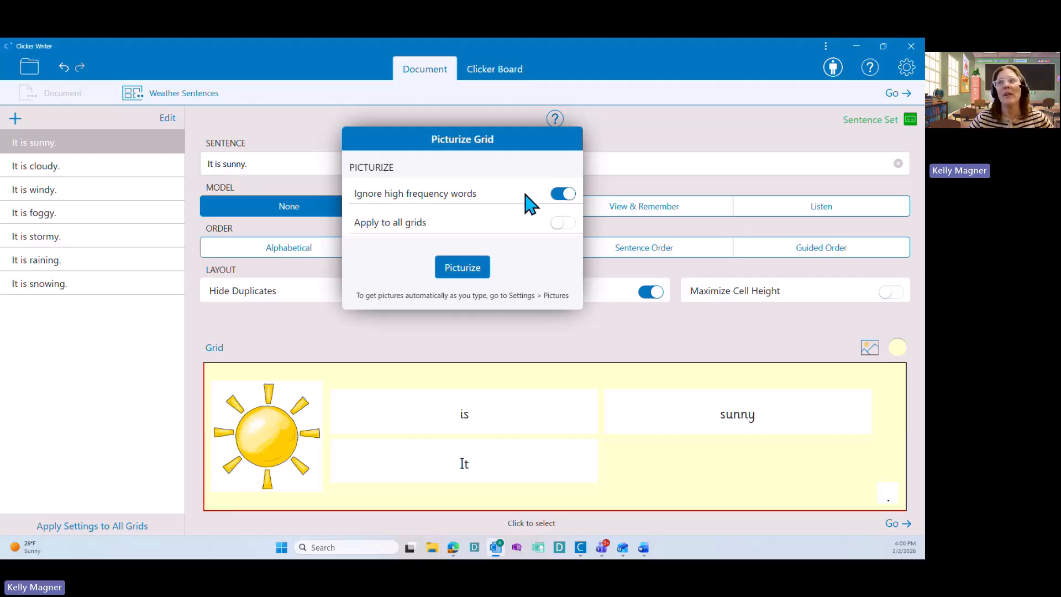
left_click(563, 194)
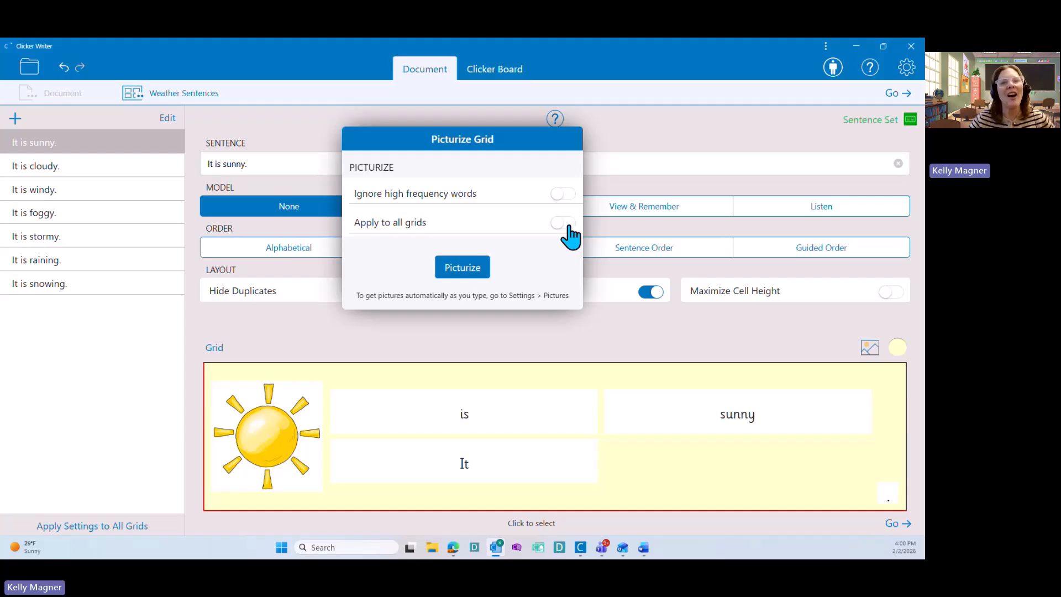
left_click(565, 224)
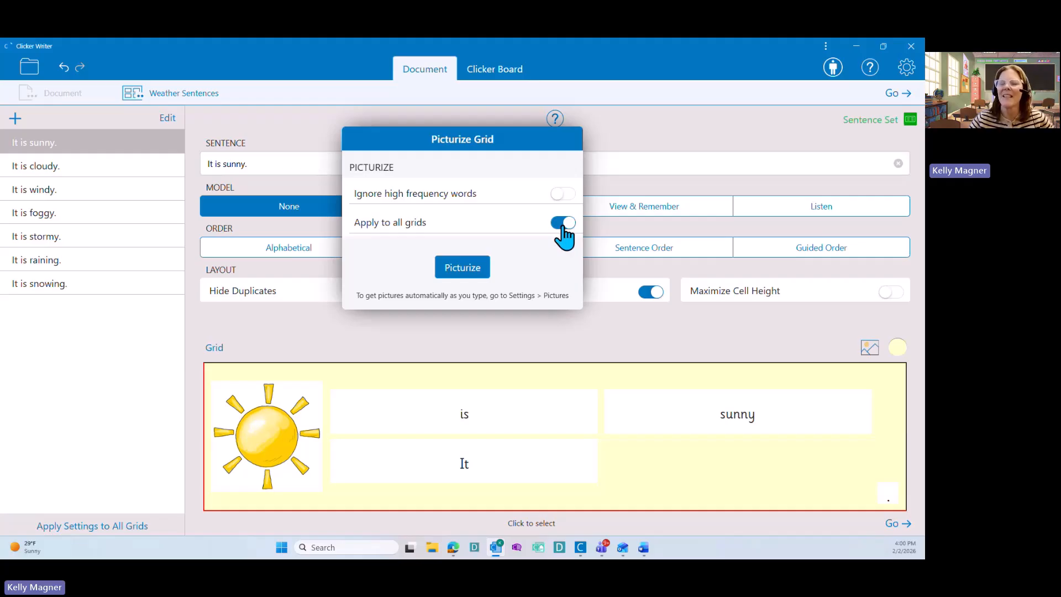
left_click(461, 283)
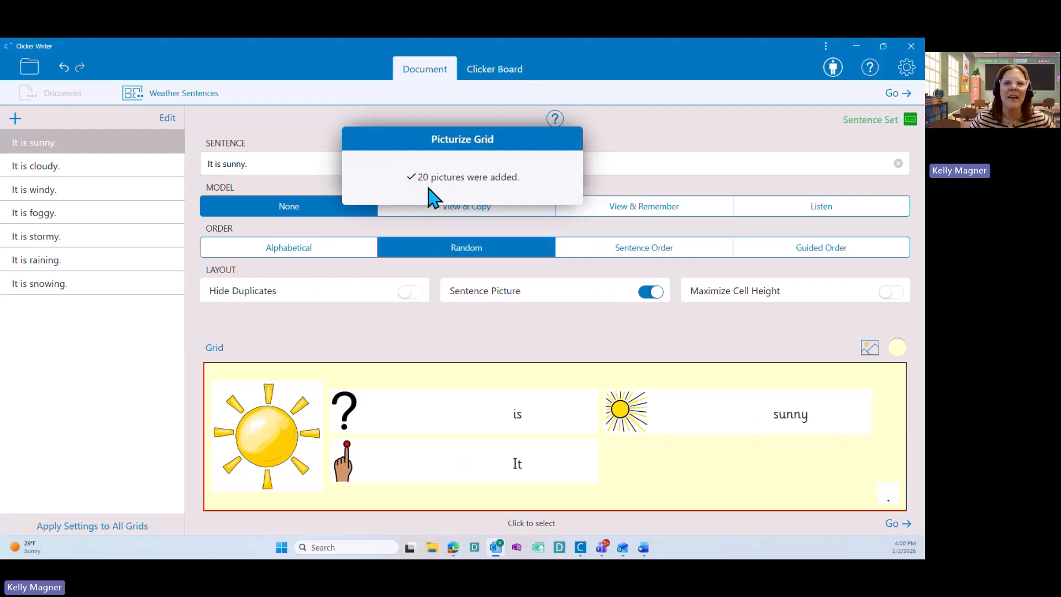
left_click(107, 166)
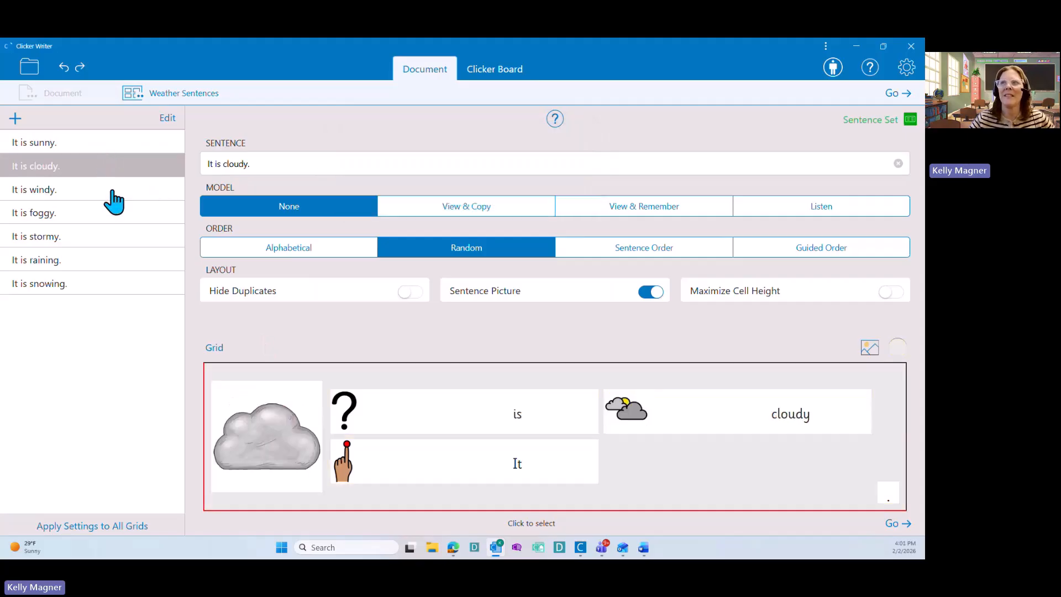
left_click(111, 195)
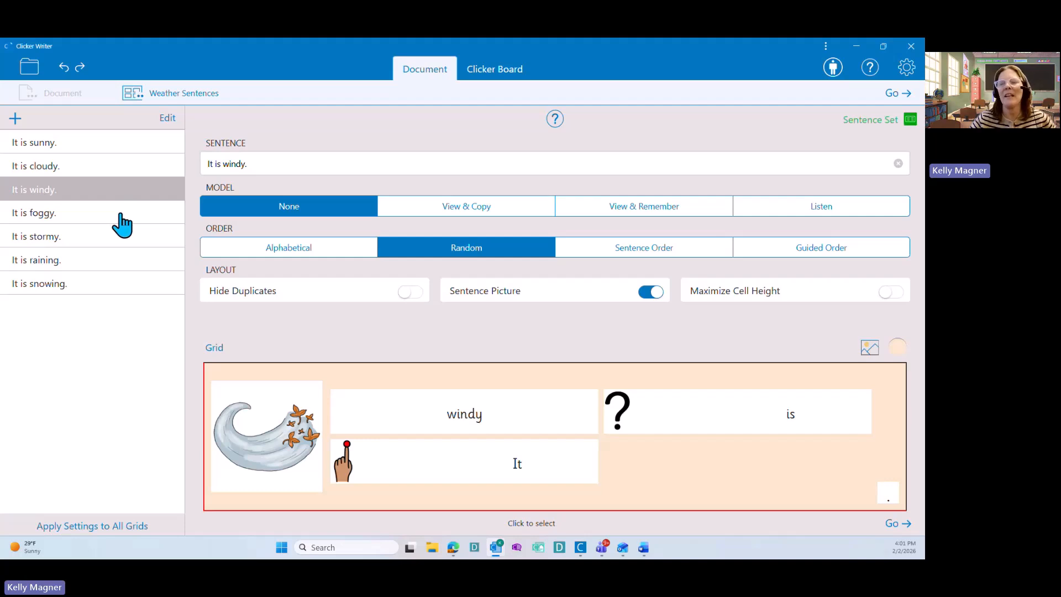
left_click(122, 221)
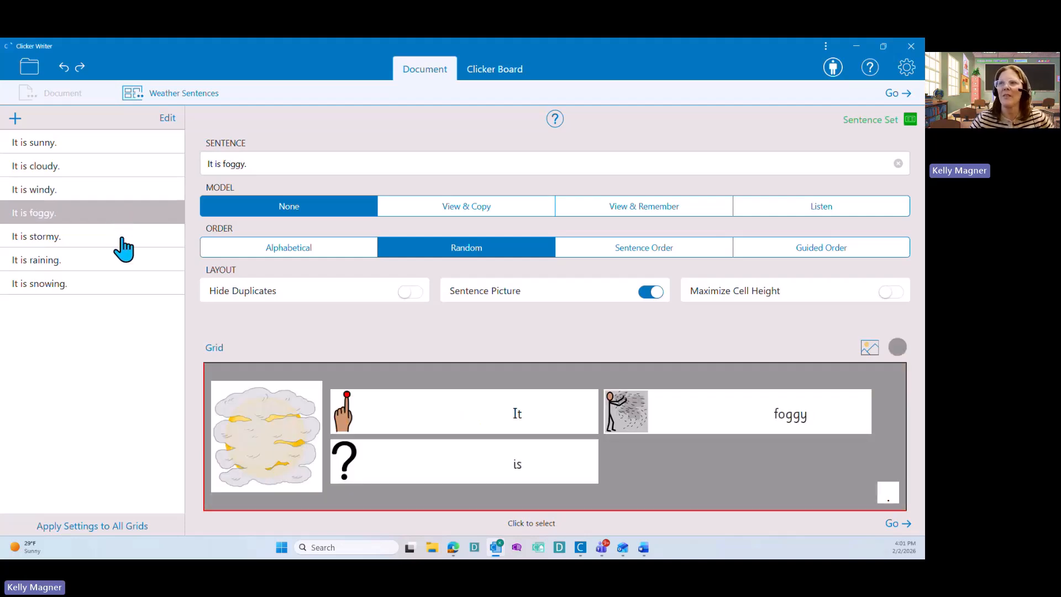
- Check the stormy, raining and snowing grids, remove the picture from the "snowing" cell, and return to the document view
left_click(124, 246)
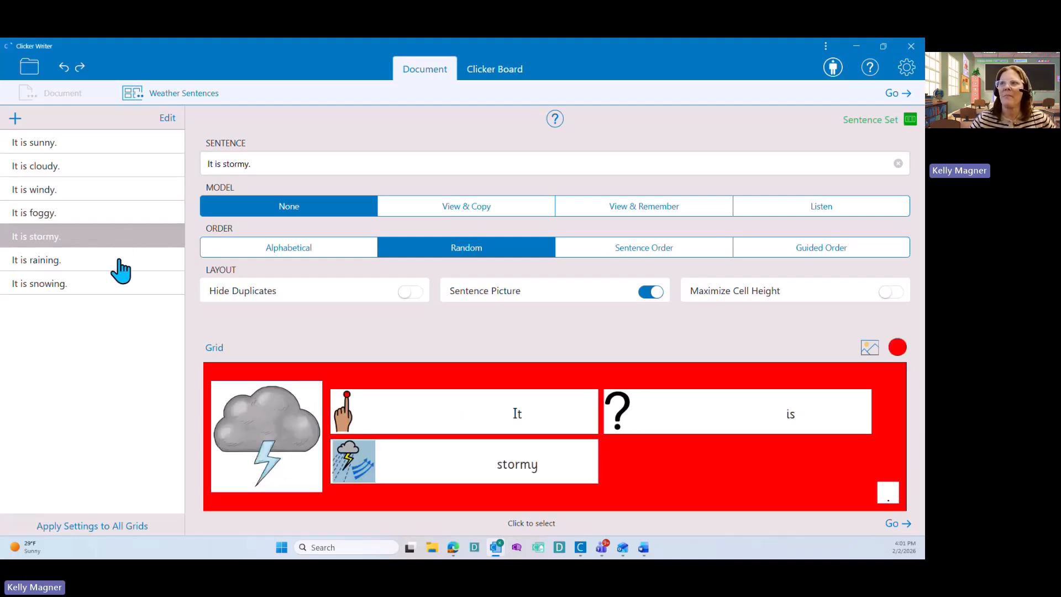
left_click(121, 266)
left_click(127, 288)
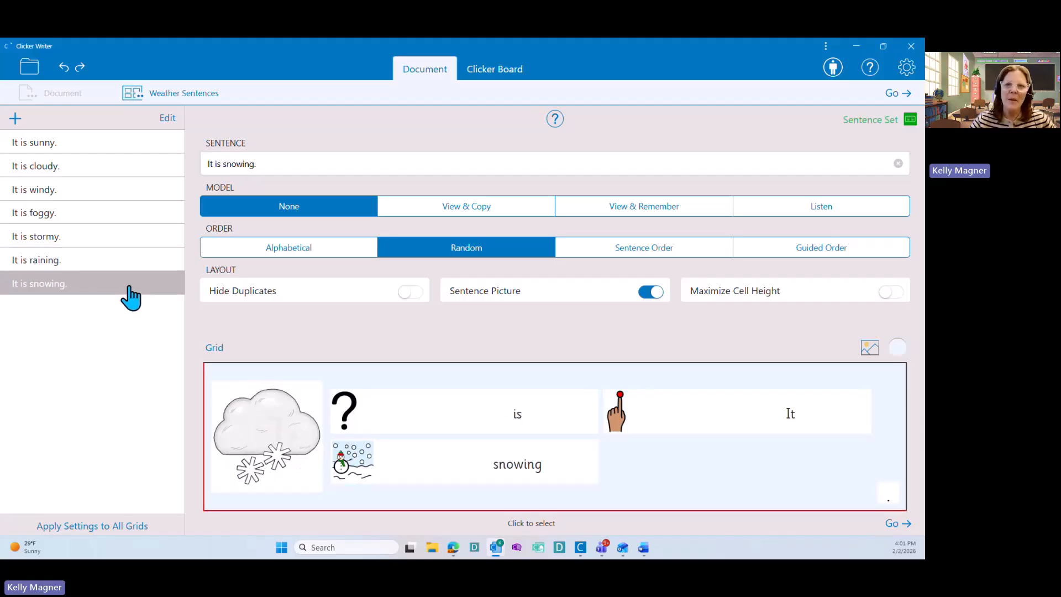
left_click(474, 481)
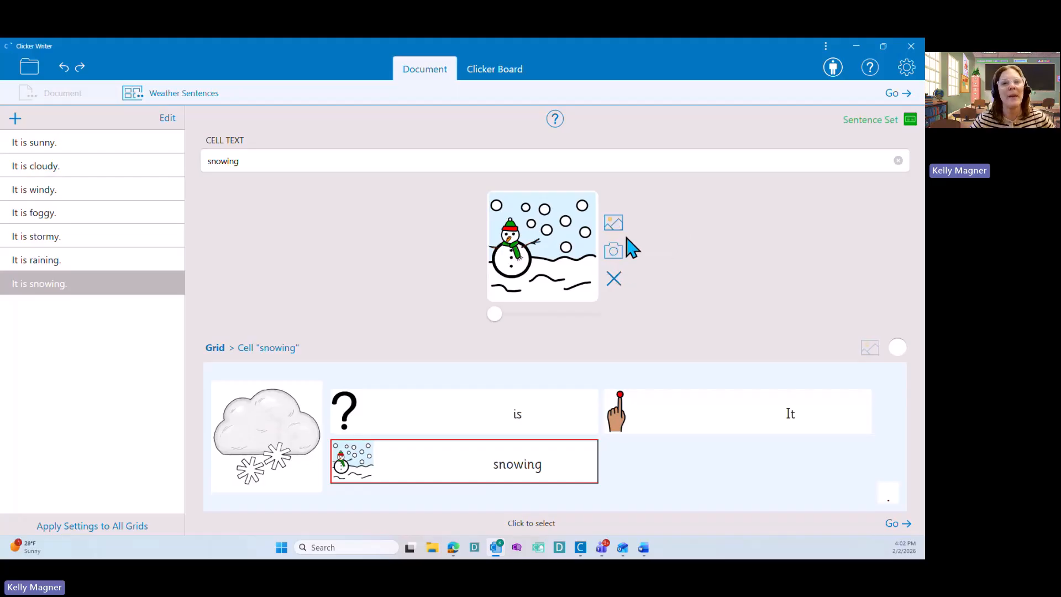
left_click(613, 278)
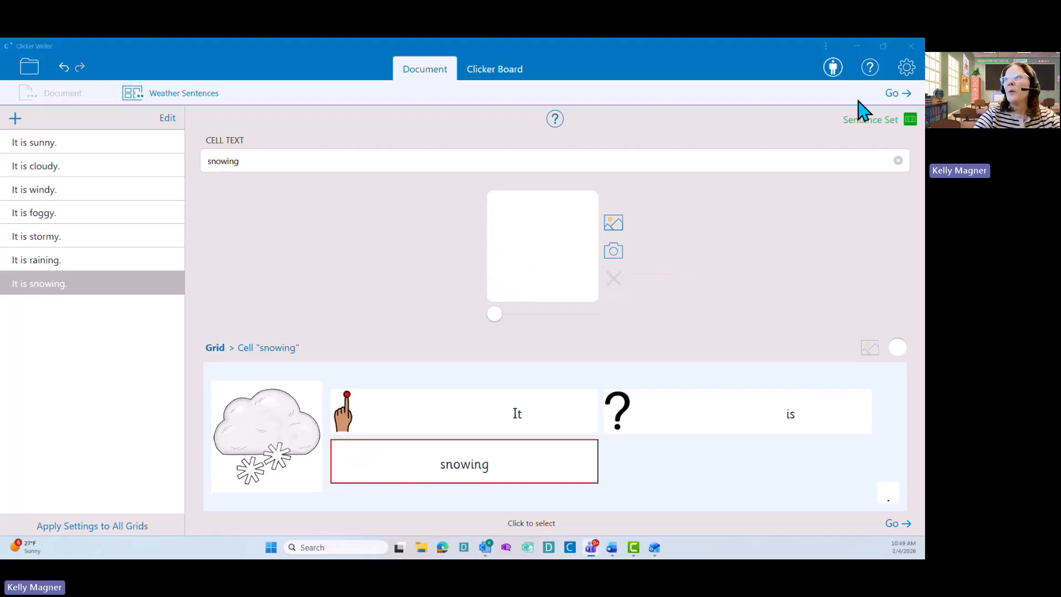
left_click(895, 94)
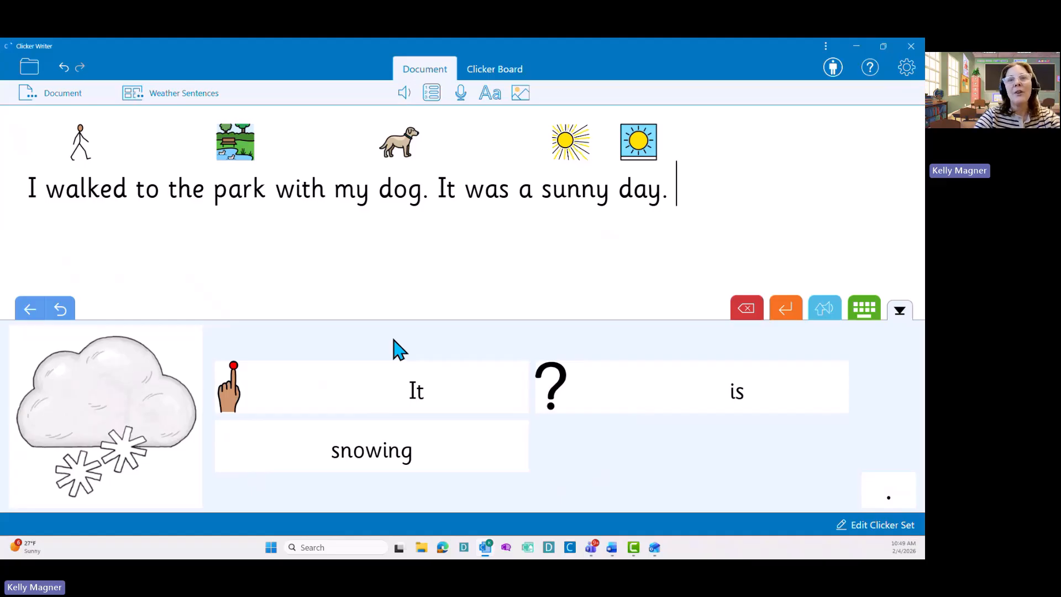
- Open the LearningGrids resource library
left_click(141, 99)
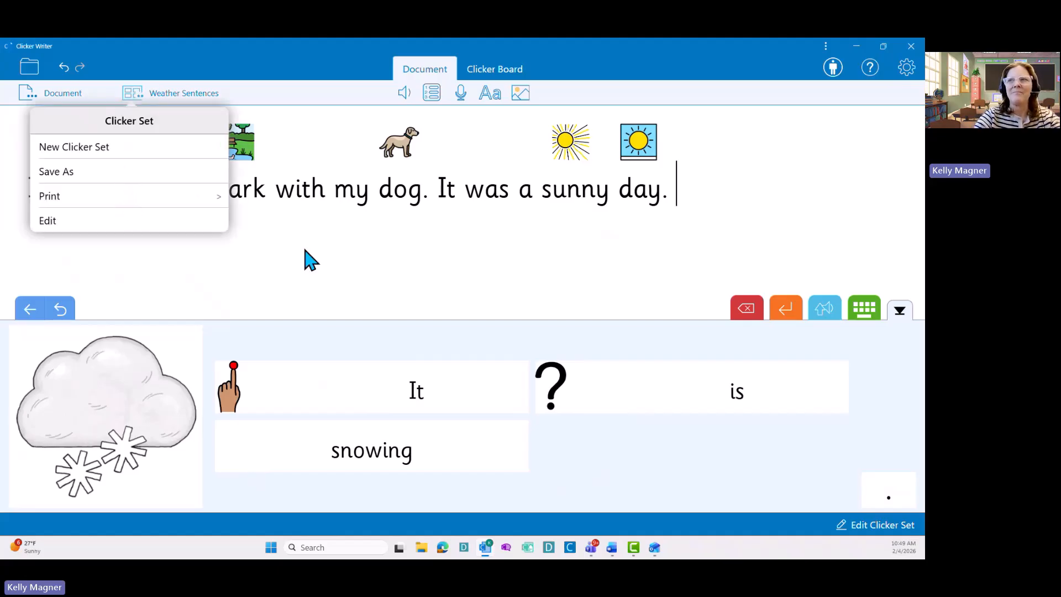
left_click(319, 260)
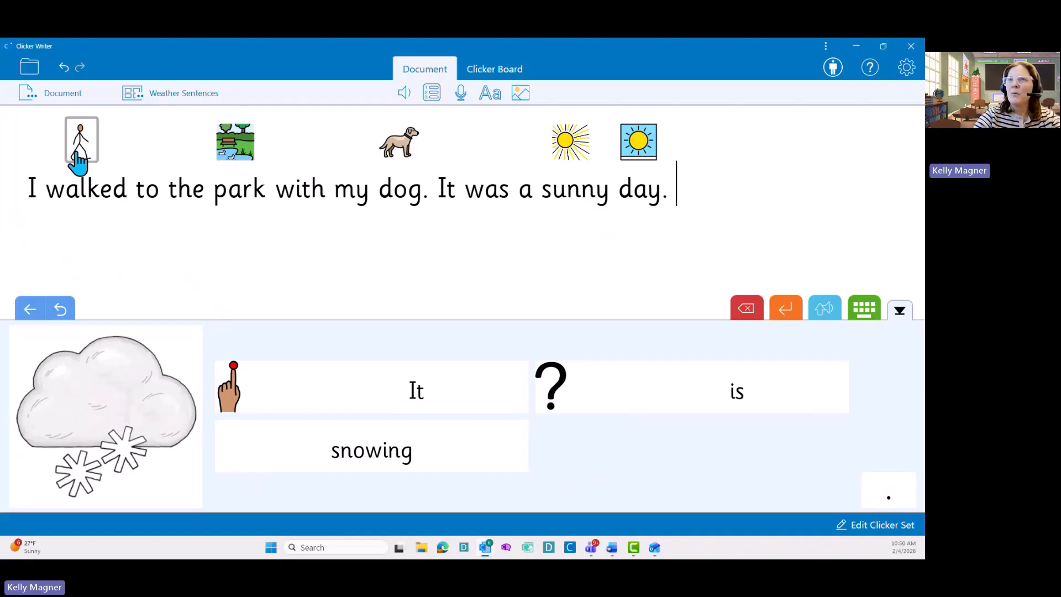
left_click(30, 71)
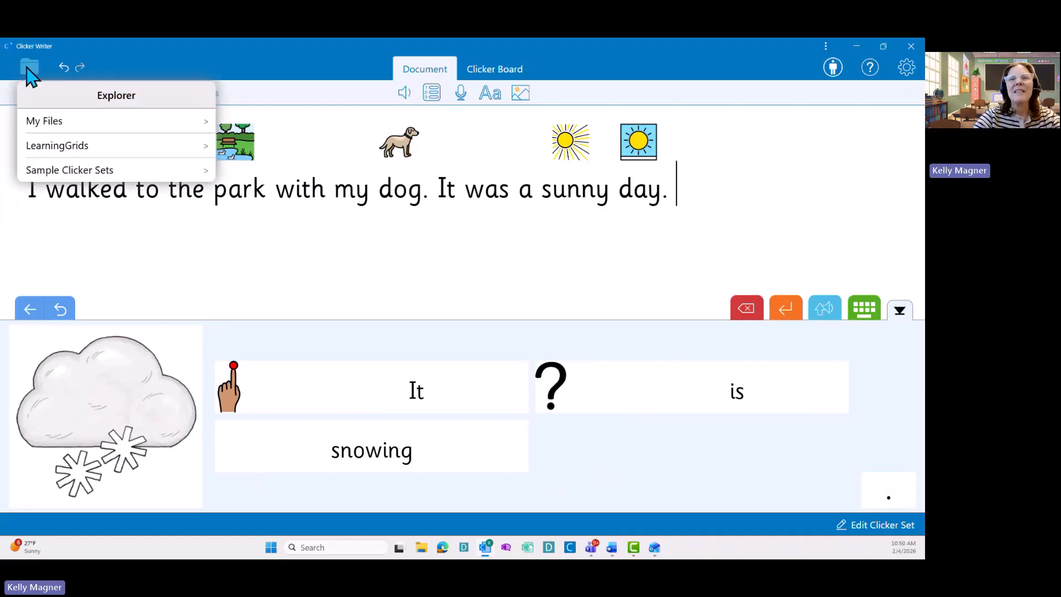
left_click(105, 147)
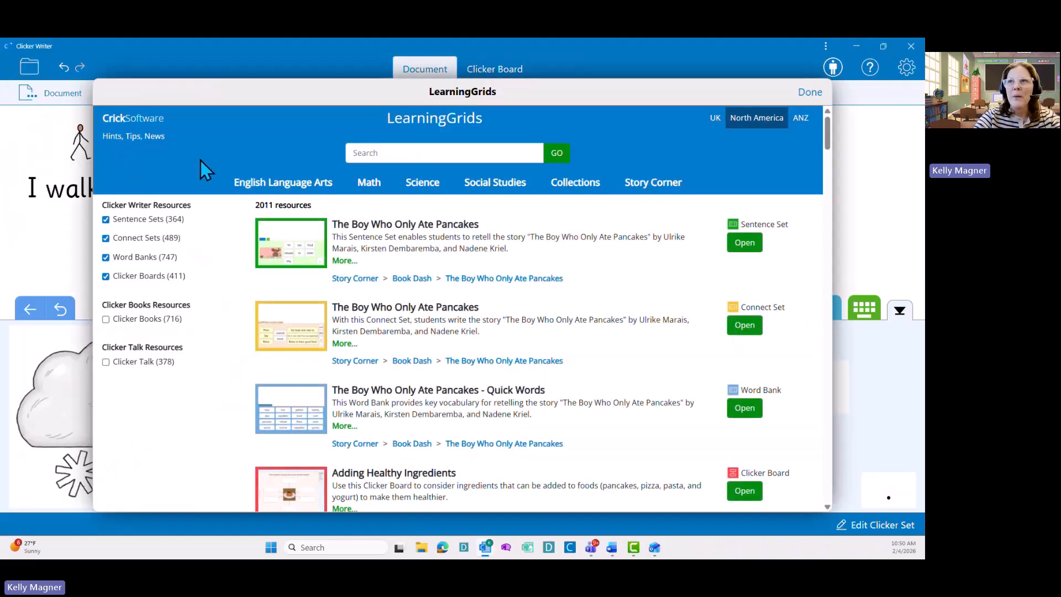
- Filter the English Language Arts Vowel Sounds resources to Clicker Boards only and open Short A Rhyming Strings without saving the current board
mouse_move(279, 193)
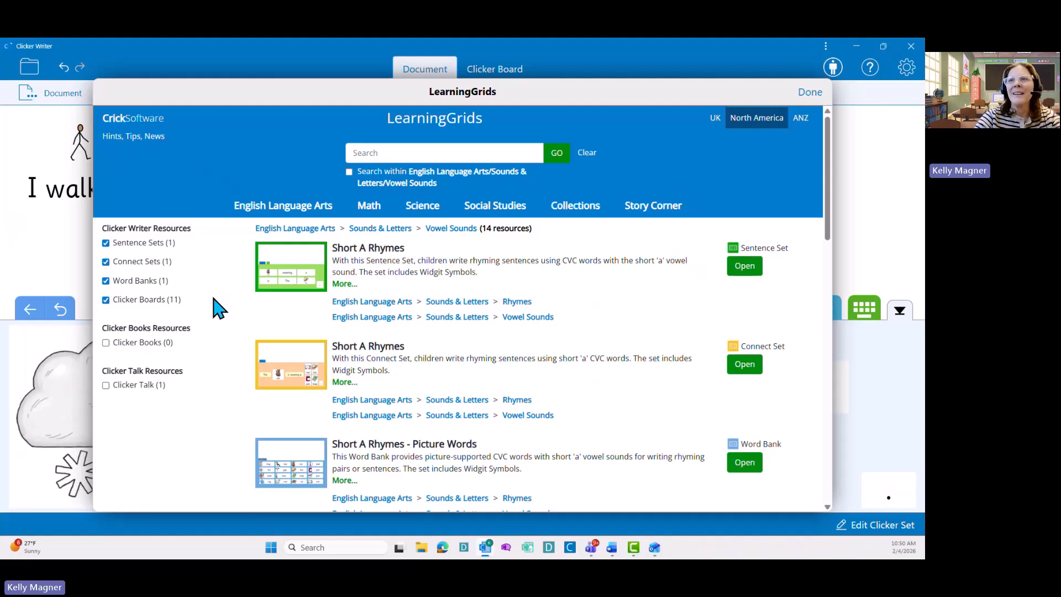
left_click(107, 281)
left_click(105, 262)
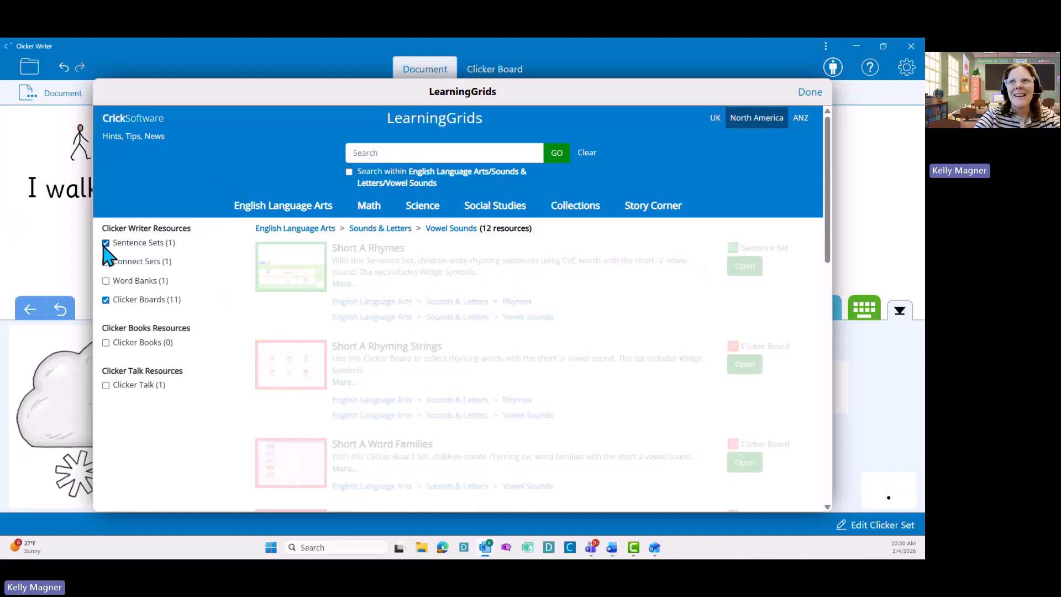
left_click(106, 243)
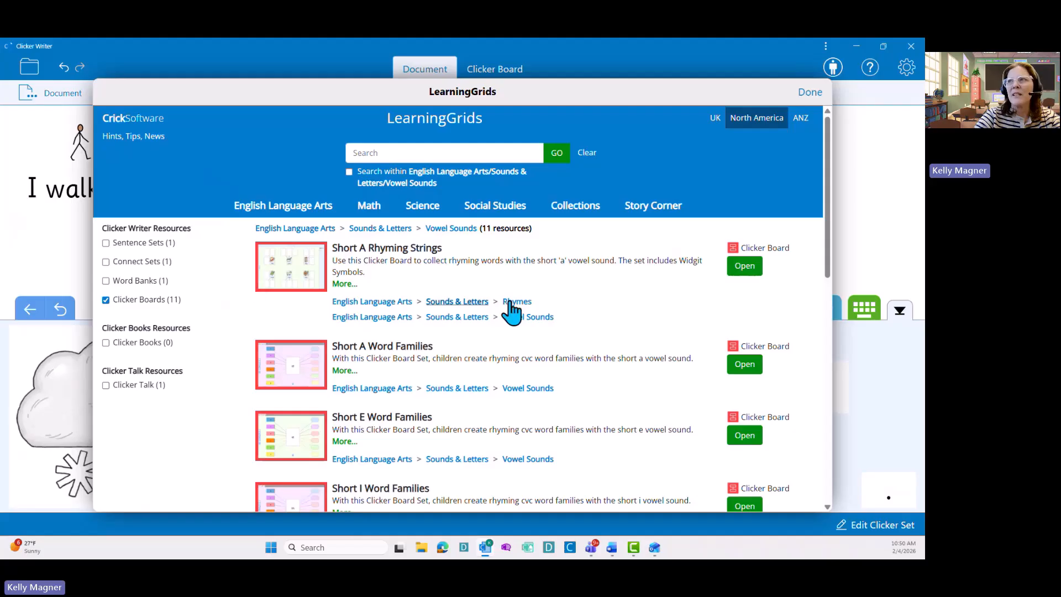
left_click(744, 267)
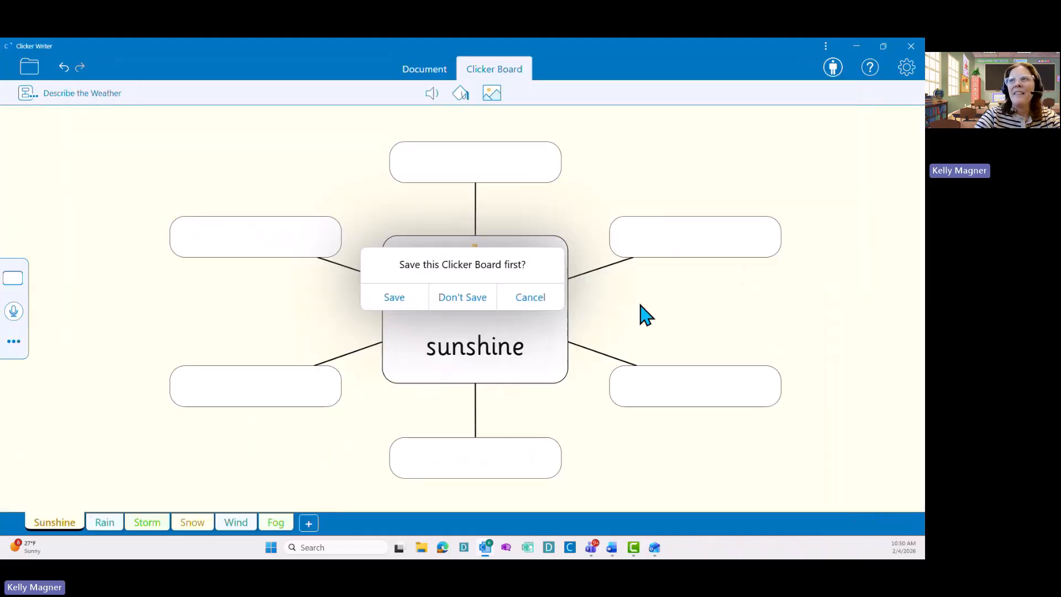
left_click(466, 299)
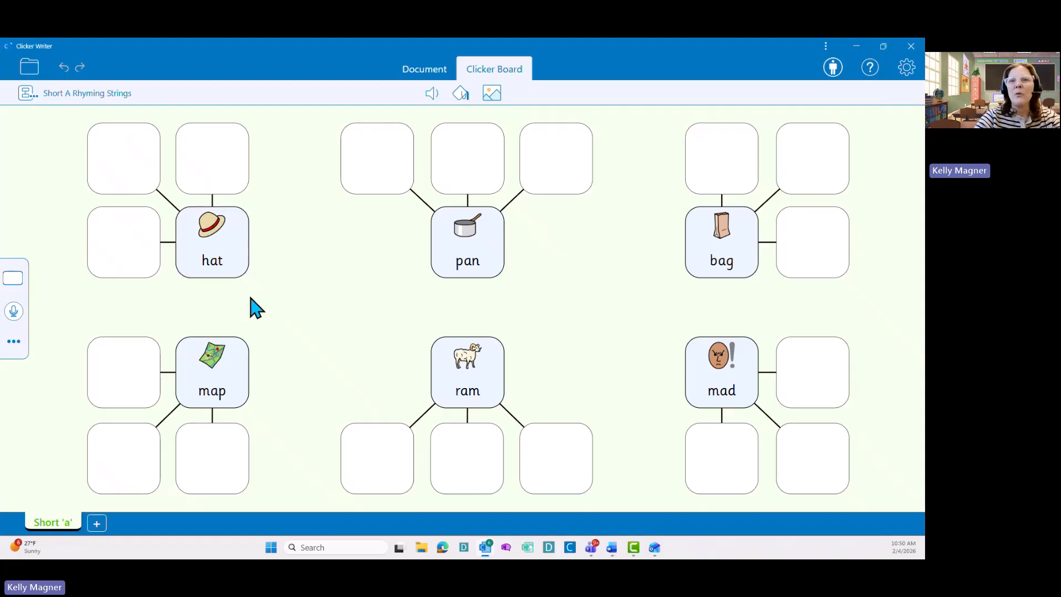
- Enter the rhyming words "cat" in the cell above hat and "man" in the first empty cell linked to pan
left_click(217, 159)
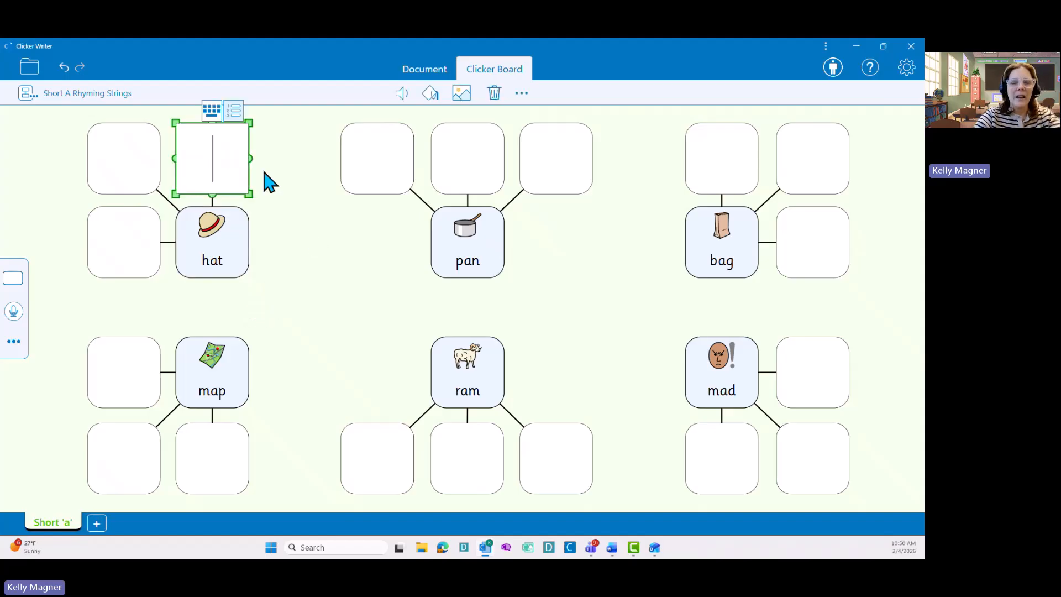
type("cat")
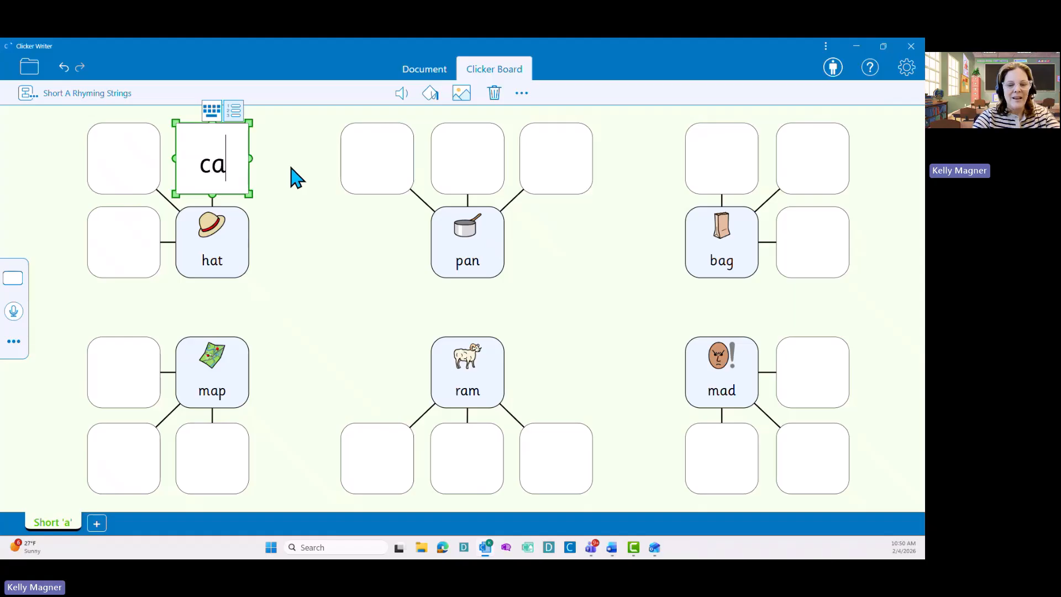
left_click(380, 173)
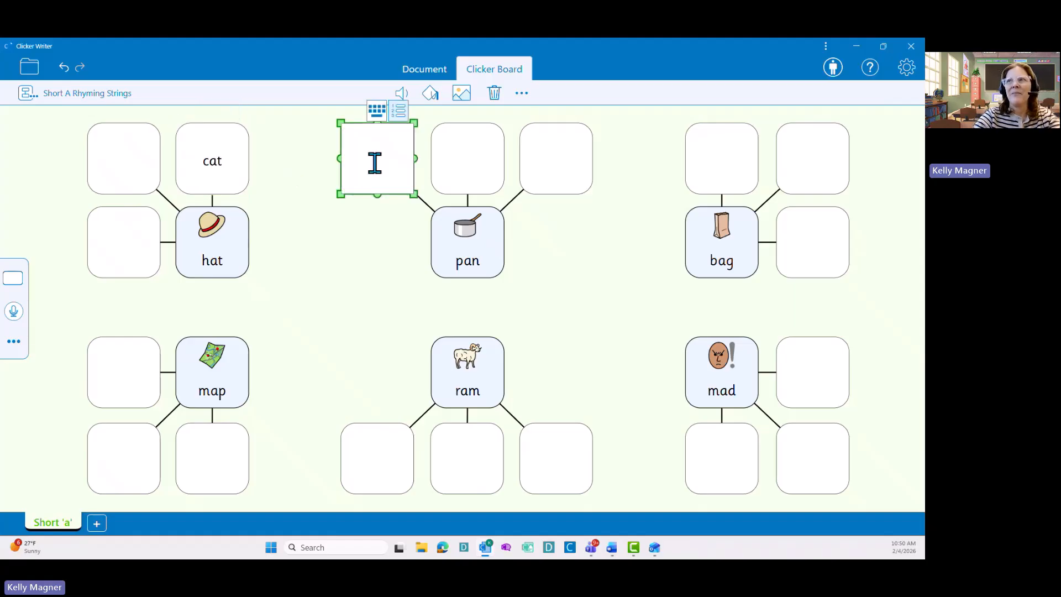
type("man")
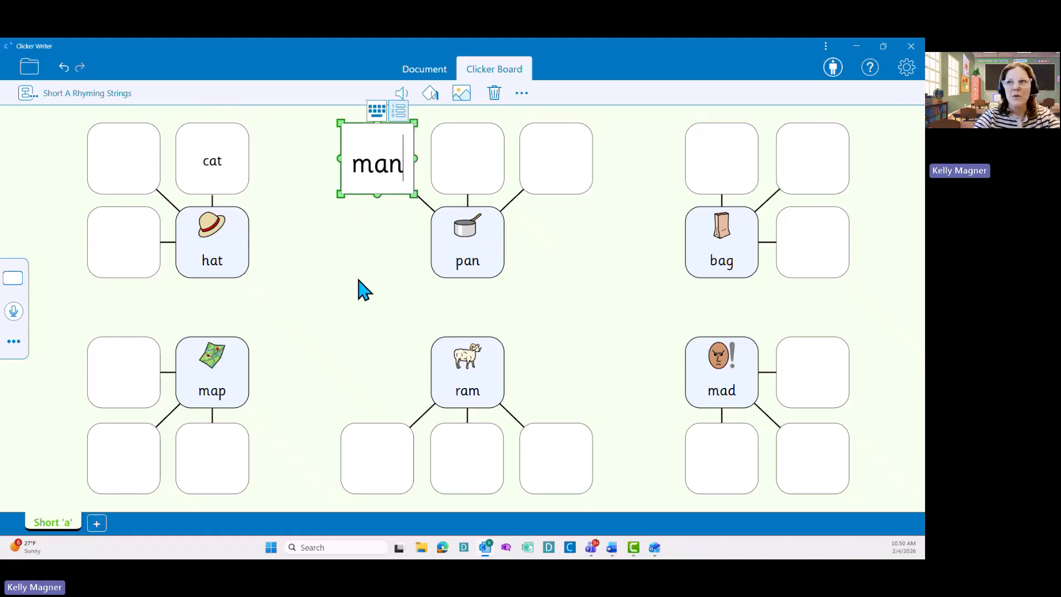
double_click(632, 249)
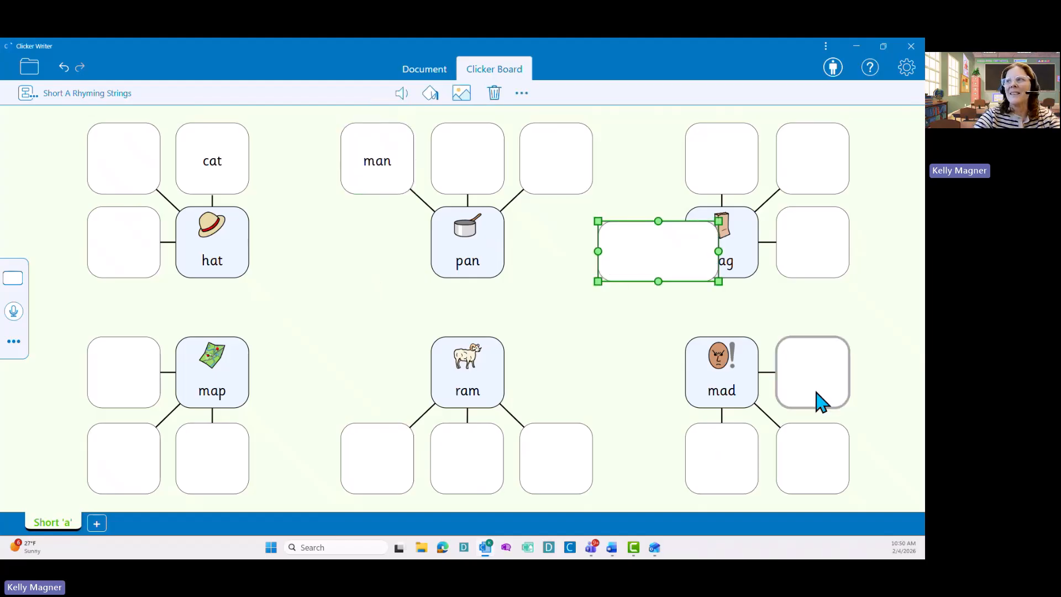
key("Delete")
- Enter "sad" in the cell beside mad, "jam" in the first cell below ram, and "cap" in the cell beside map
left_click(810, 358)
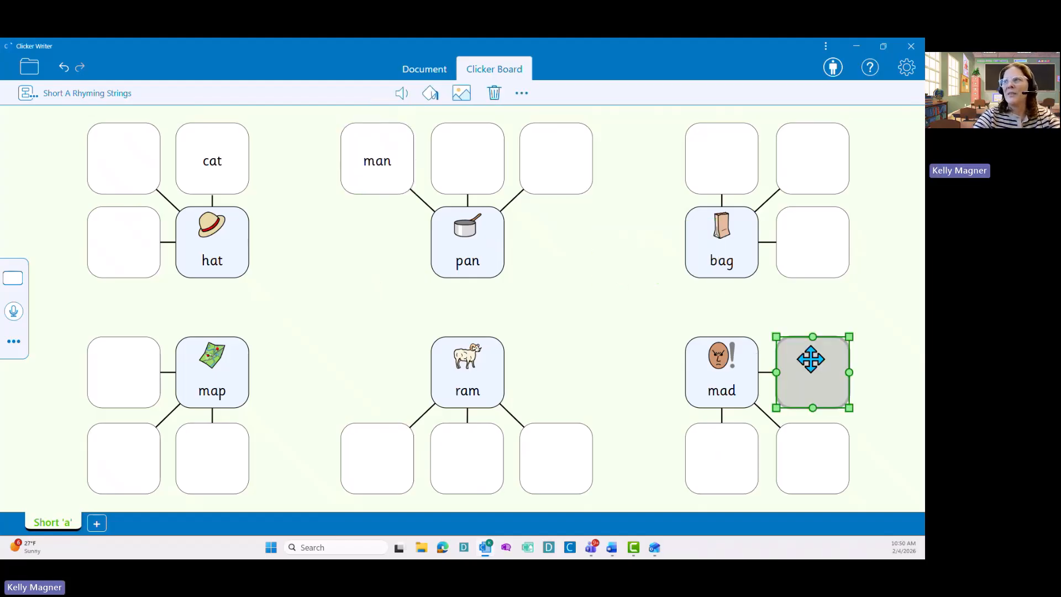
type("sad")
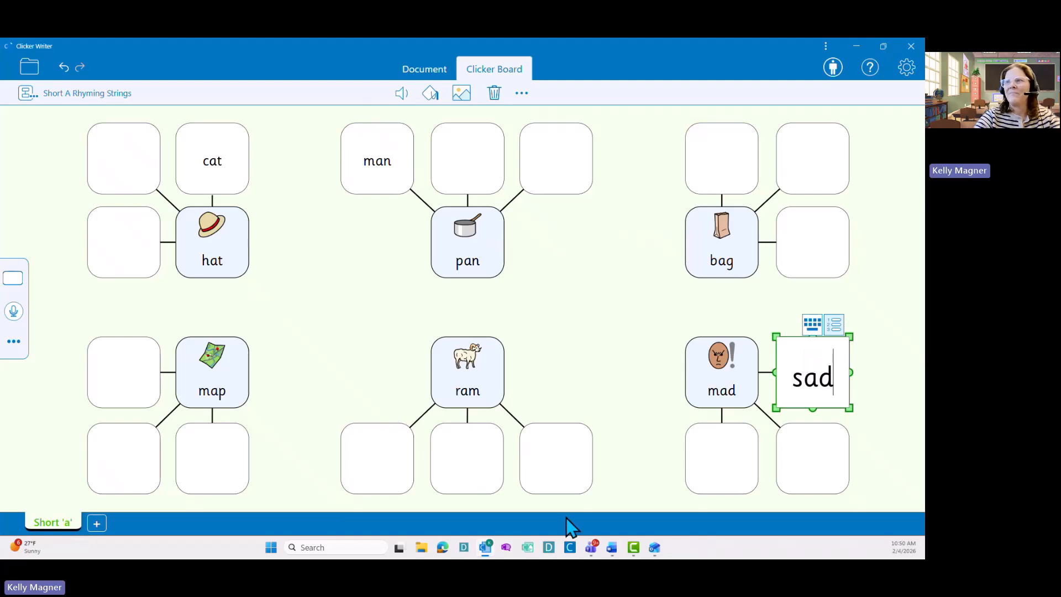
left_click(391, 448)
type("j")
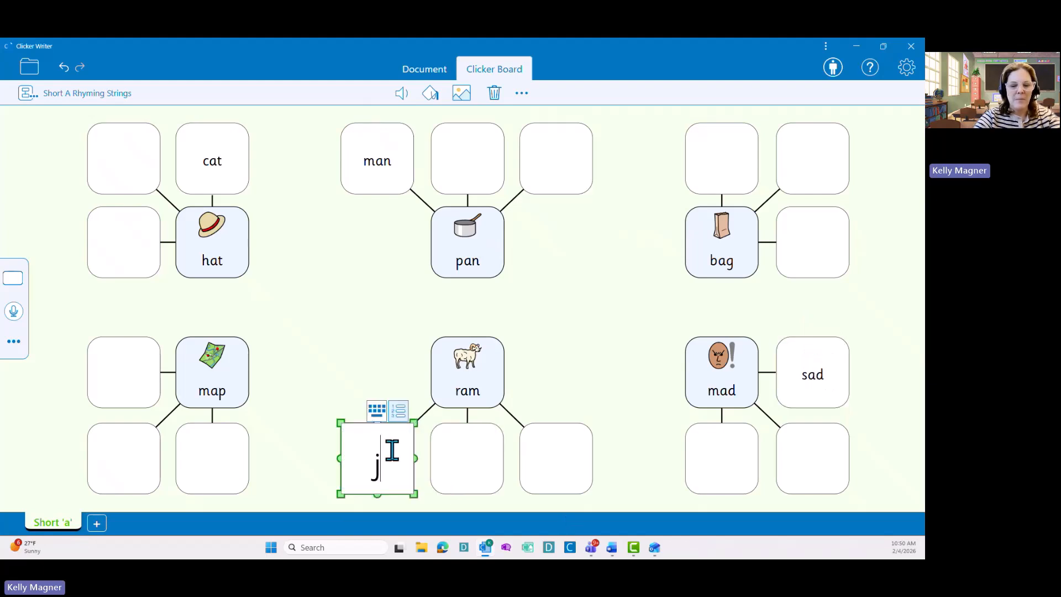
type("am")
left_click(124, 368)
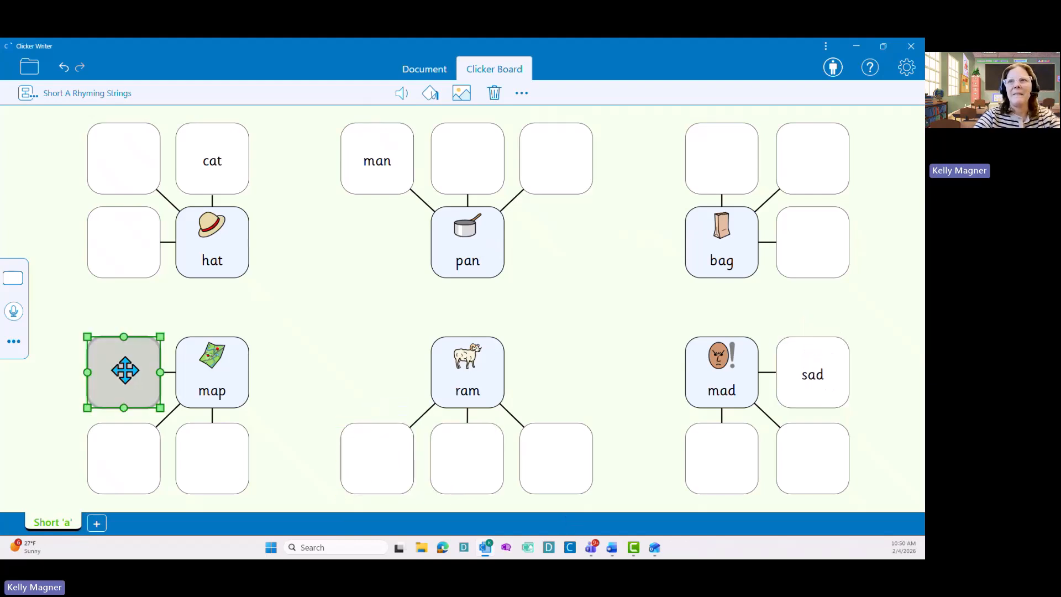
type("cap")
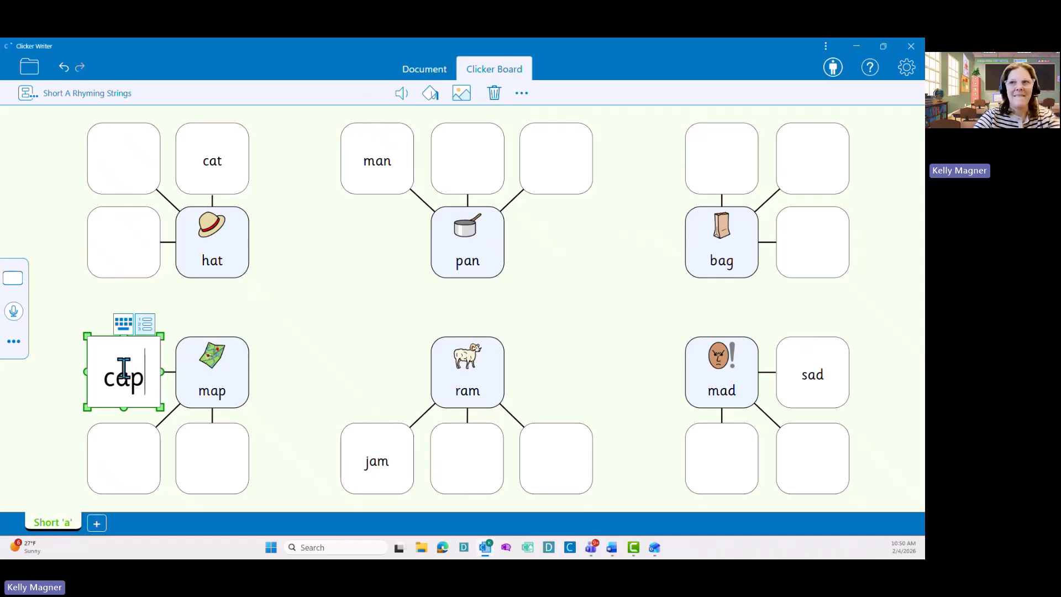
left_click(306, 343)
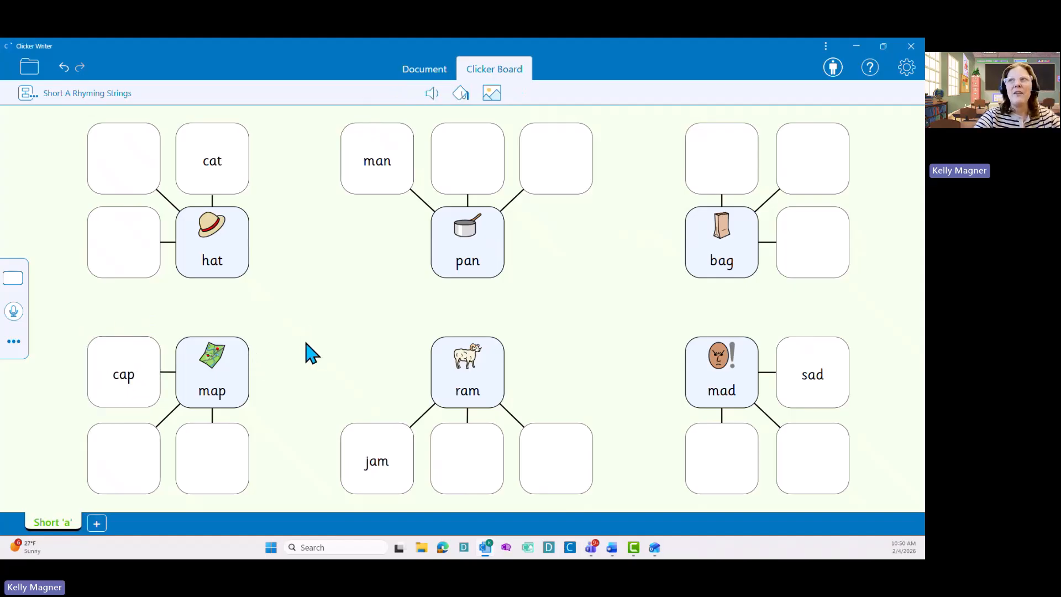
- Picturize the Short A Rhyming Strings board with CrickPix, ignoring high frequency words and replacing the existing pictures
left_click(492, 94)
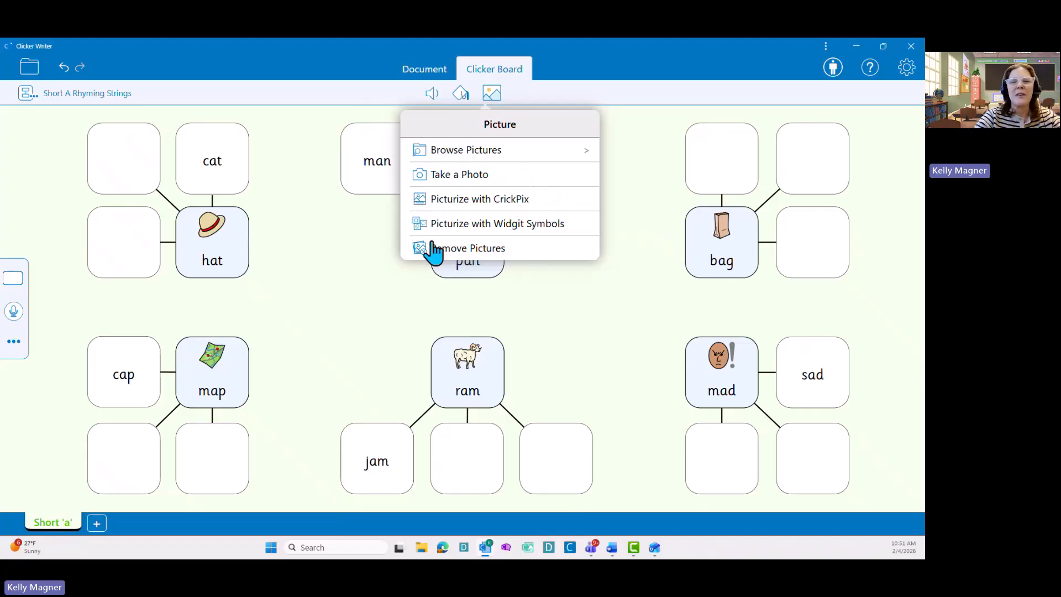
left_click(469, 204)
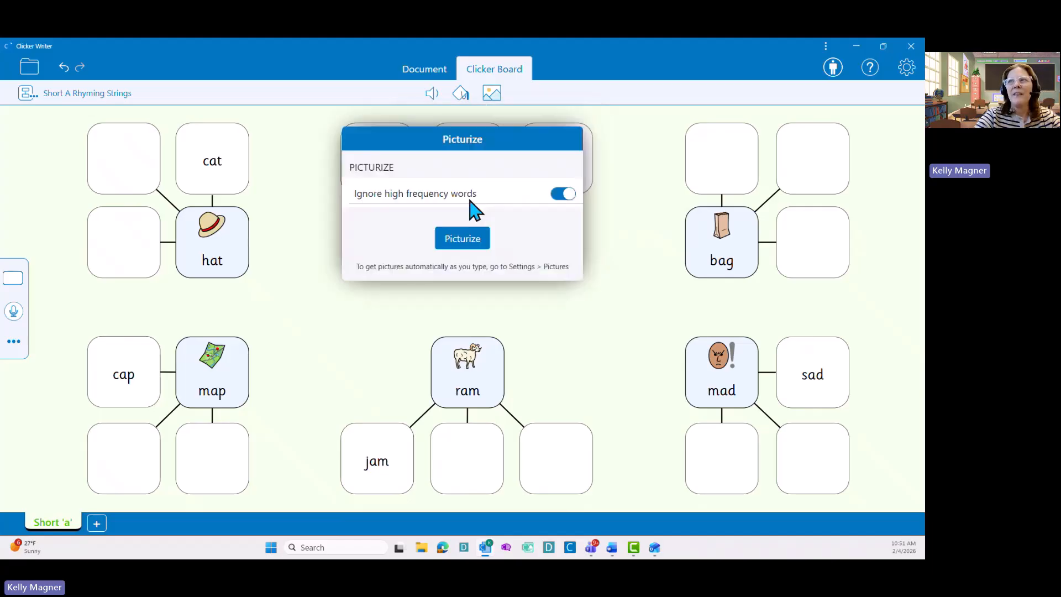
left_click(467, 246)
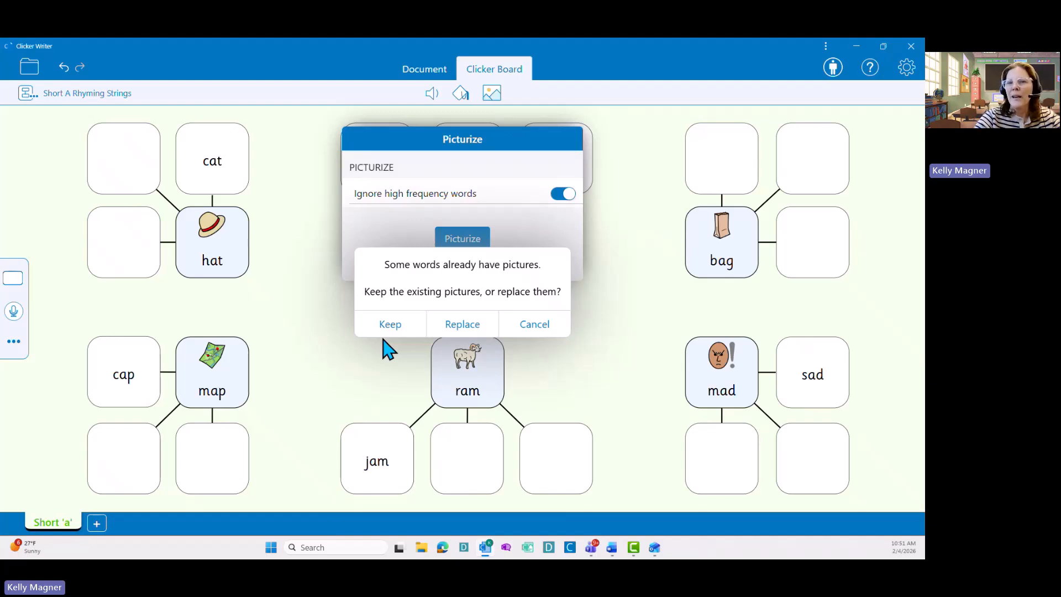
left_click(479, 325)
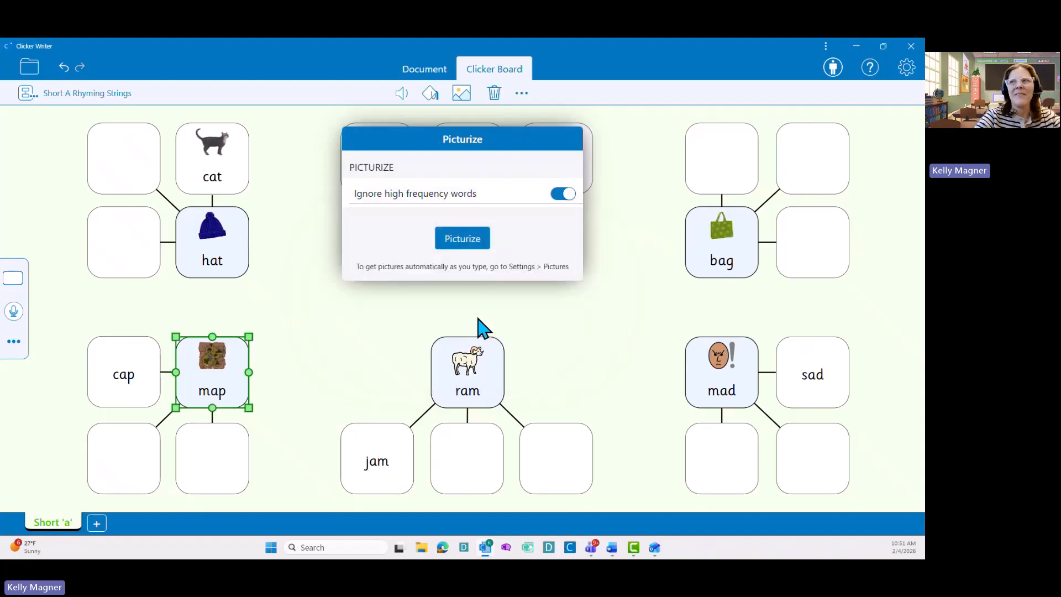